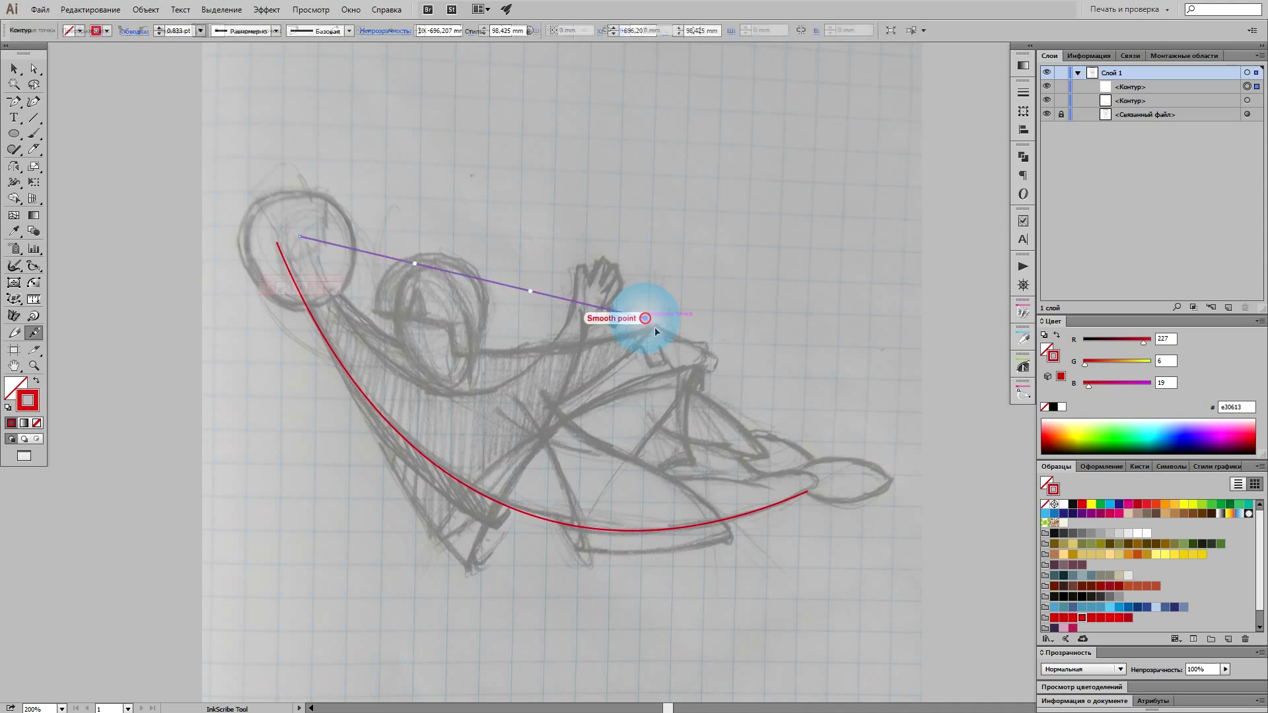
# Trace a red curved outline along the sketched body
pyautogui.moveTo(646, 320); pyautogui.dragTo(419, 363)
pyautogui.hotkey('ctrl', '+')
pyautogui.moveTo(453, 405); pyautogui.dragTo(363, 399)
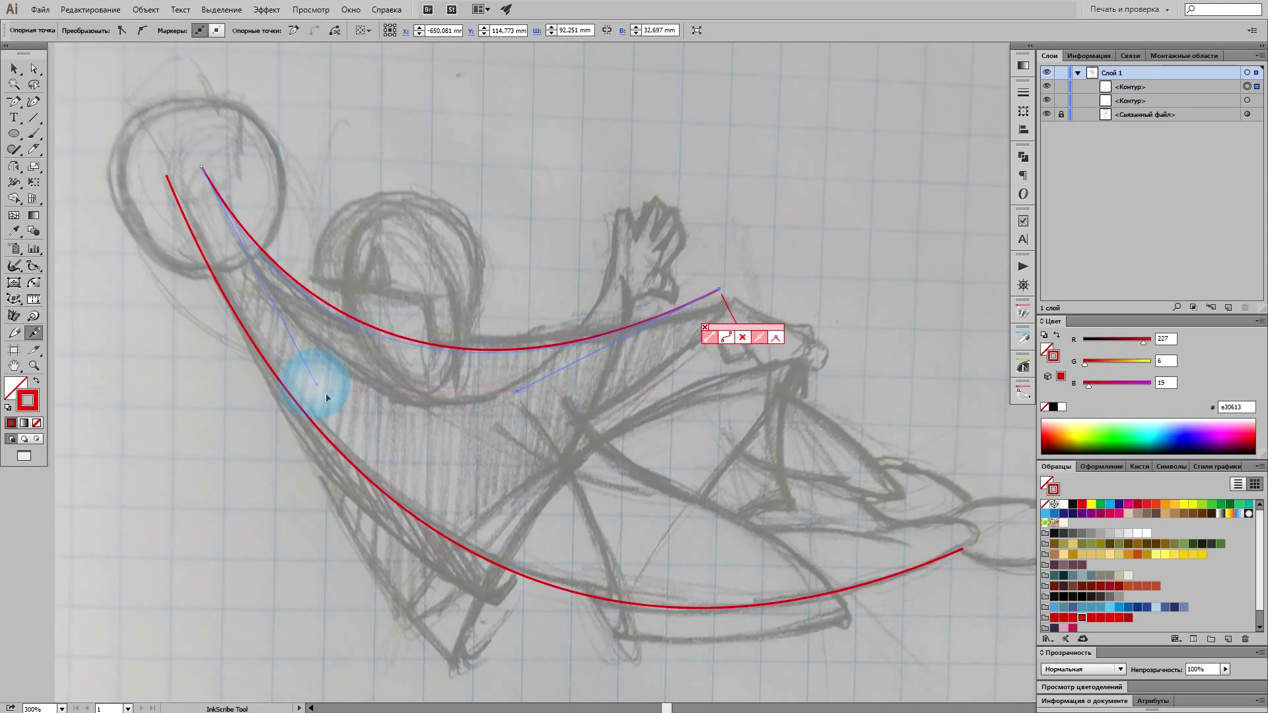
pyautogui.scroll(-3, 694, 439)
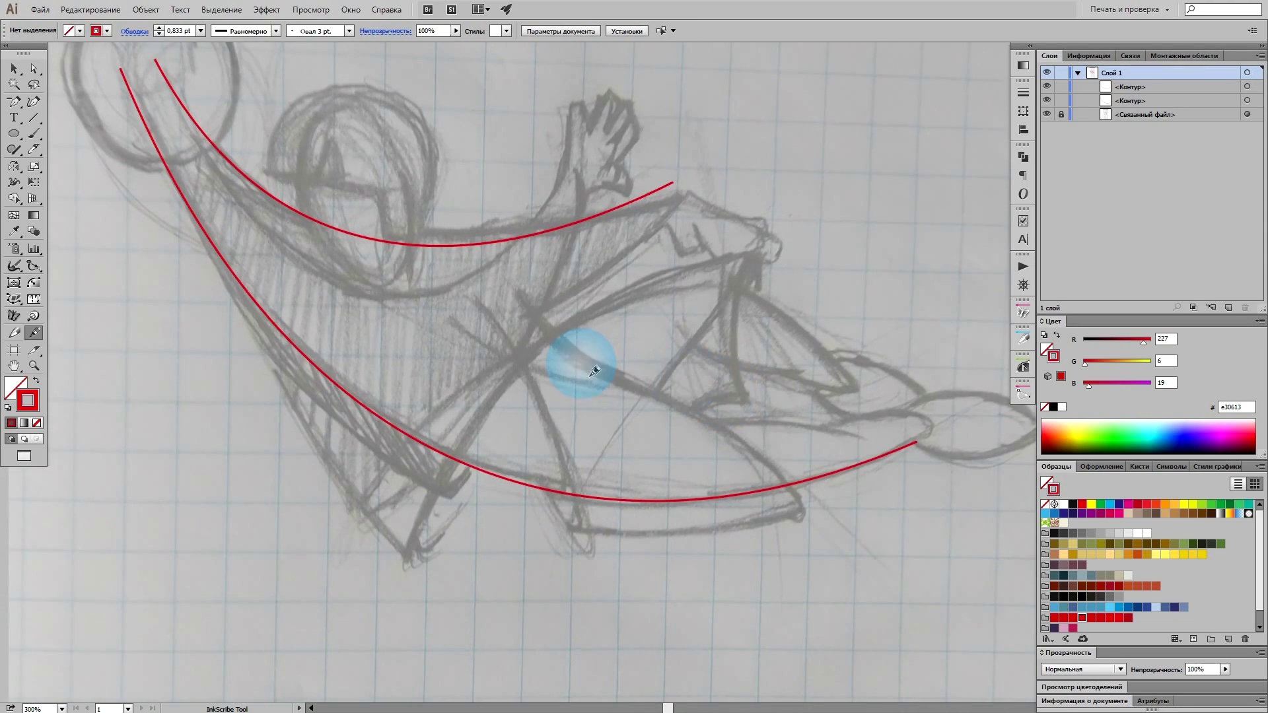
# Draw a red curve from the arm's end down along the sketched leg
pyautogui.click(766, 254)
pyautogui.scroll(-3, 767, 254)
pyautogui.click(403, 469)
pyautogui.moveTo(566, 340); pyautogui.dragTo(580, 232)
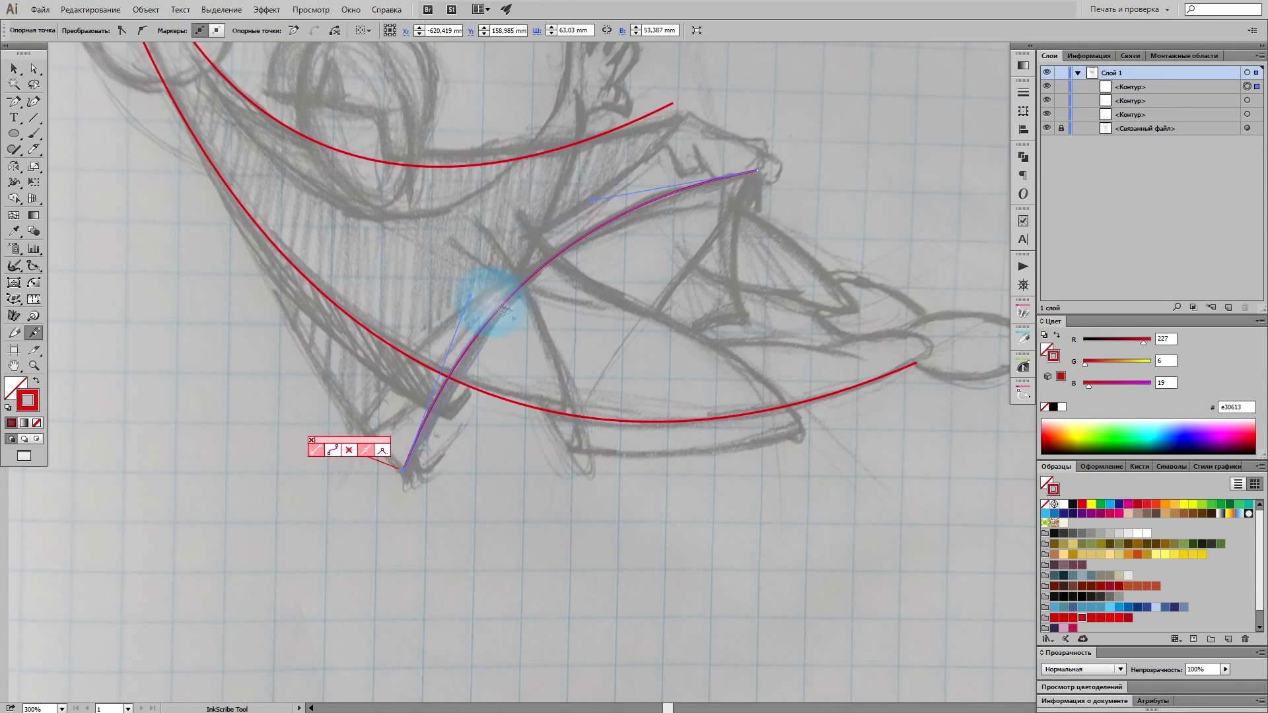
pyautogui.scroll(1, 426, 510)
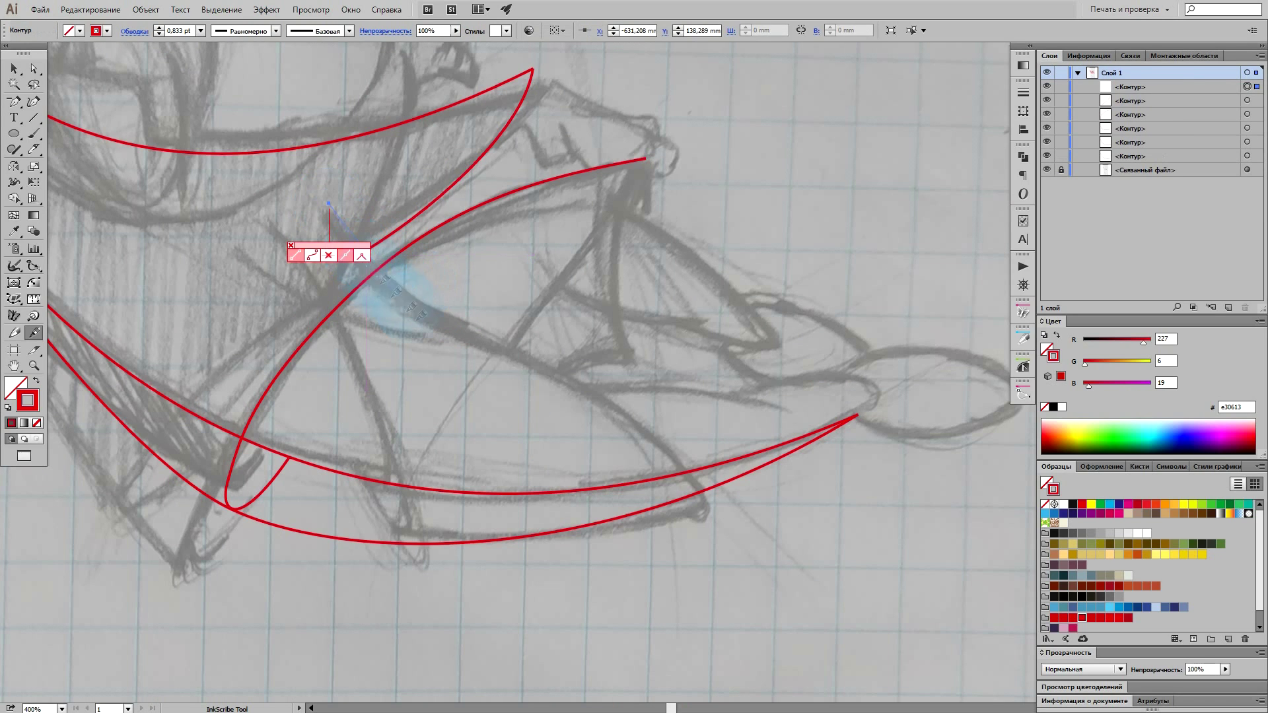
pyautogui.moveTo(599, 402); pyautogui.dragTo(717, 517)
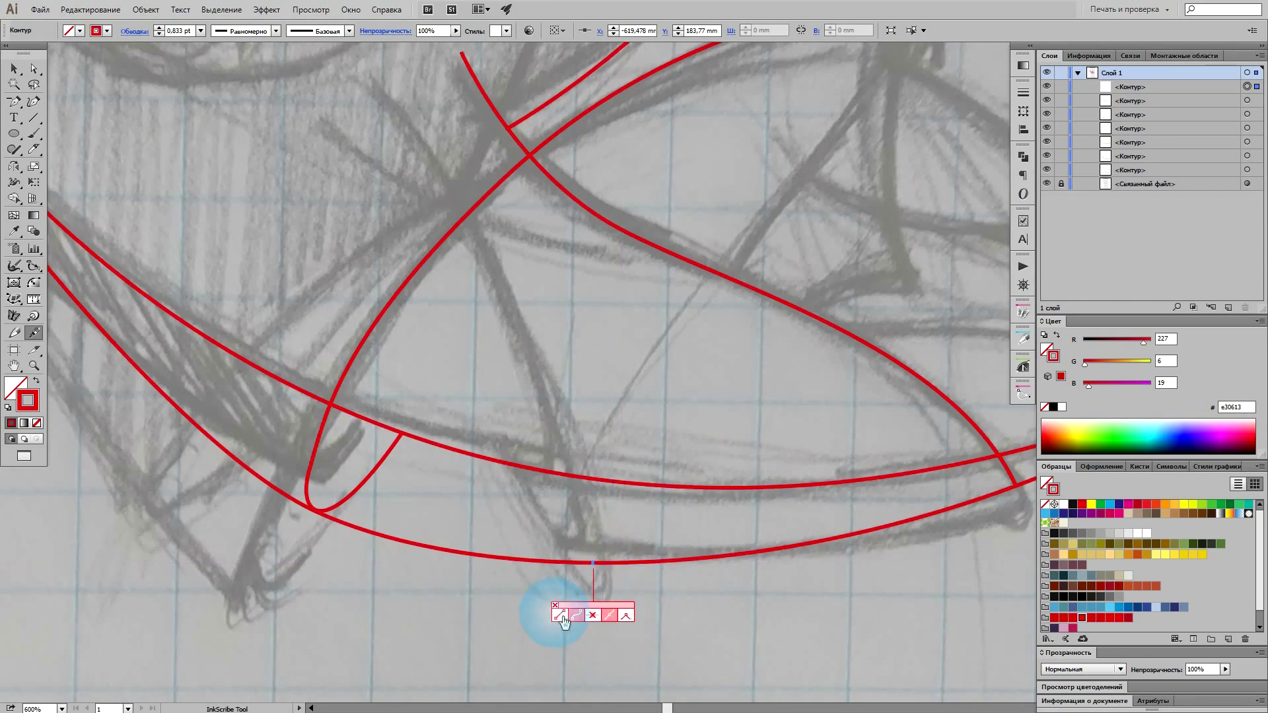
pyautogui.moveTo(560, 616); pyautogui.dragTo(576, 416)
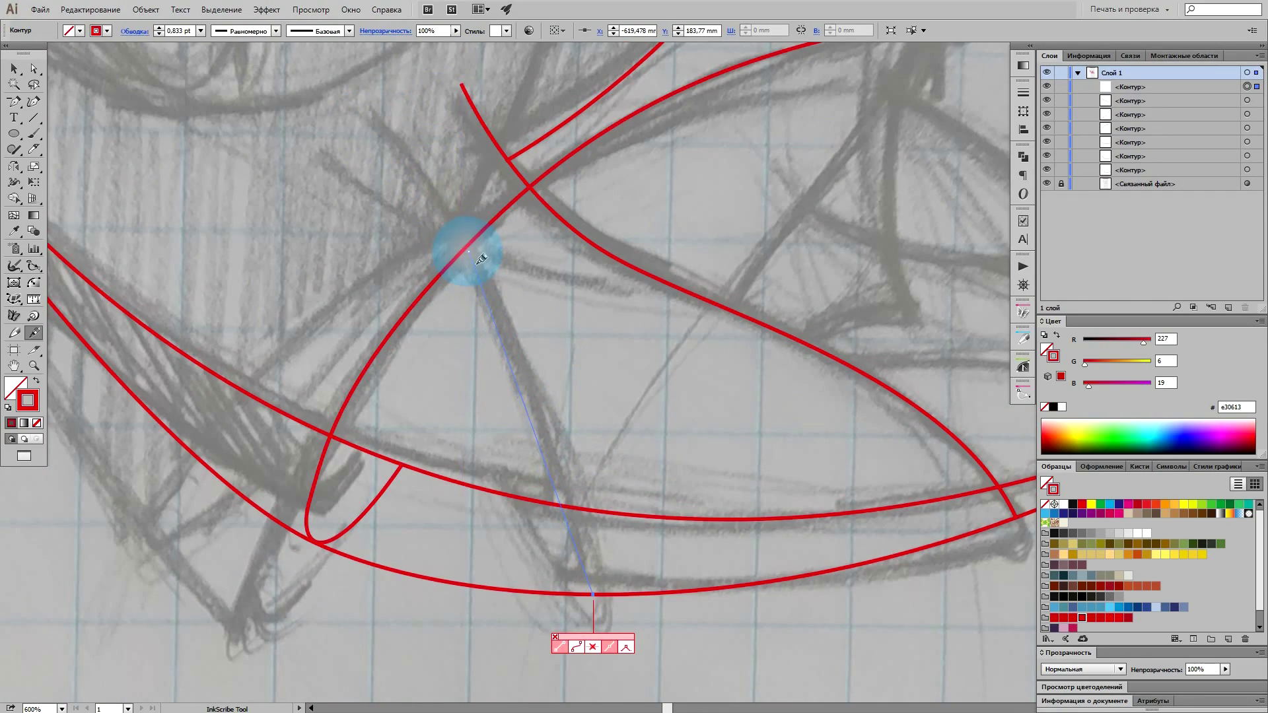
pyautogui.moveTo(395, 124); pyautogui.dragTo(390, 89)
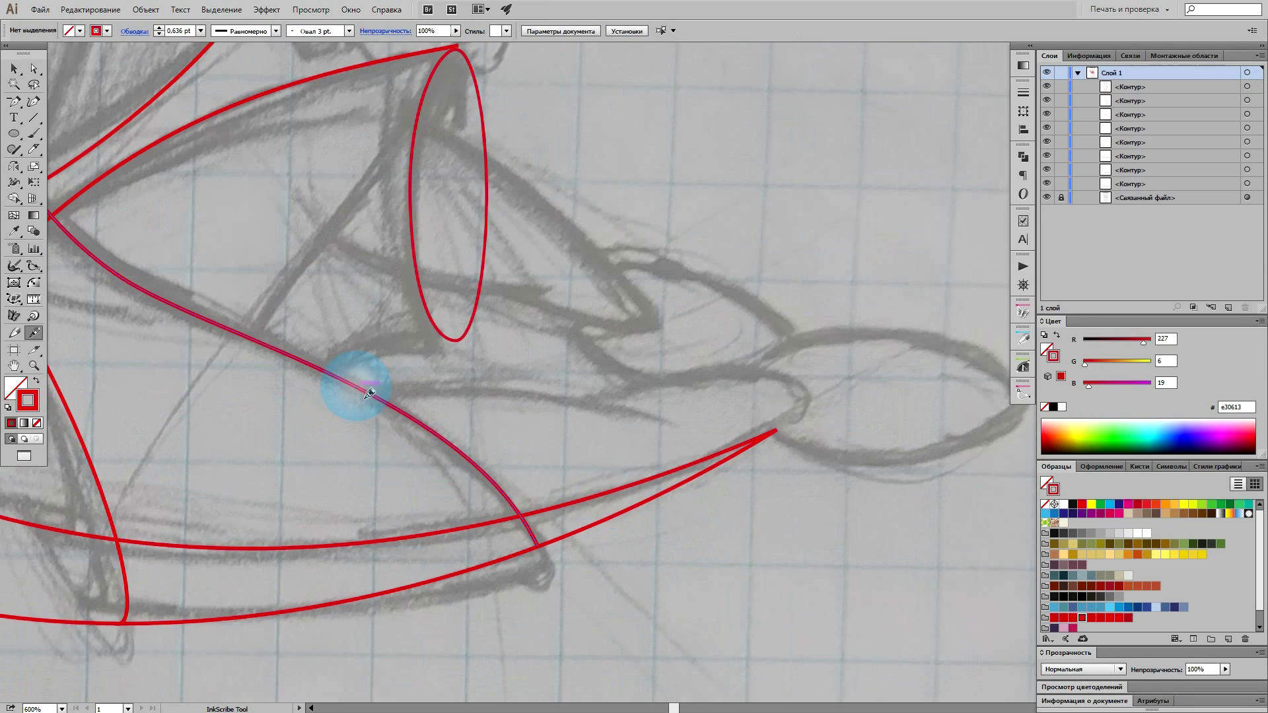
# Outline the foot with a rounded tip and begin a red curve over the other leg
pyautogui.click(357, 386)
pyautogui.moveTo(547, 415); pyautogui.dragTo(519, 391)
pyautogui.click(589, 397)
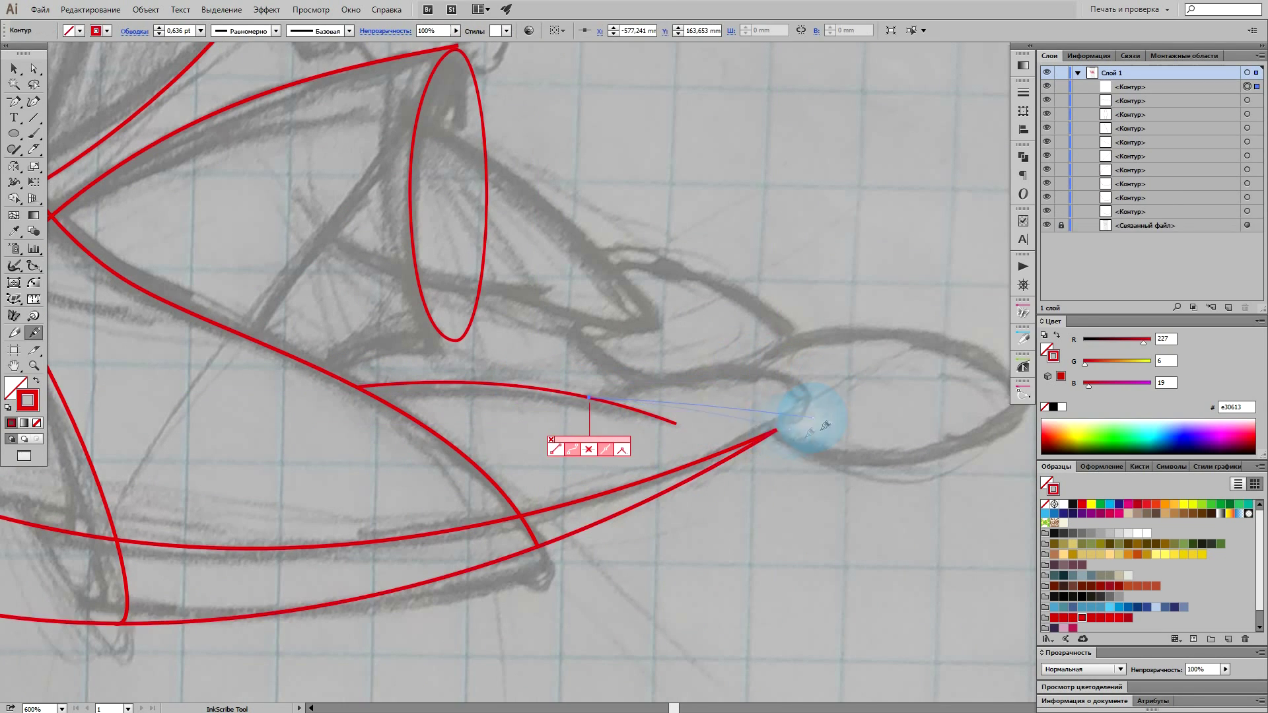
pyautogui.moveTo(868, 384); pyautogui.dragTo(855, 377)
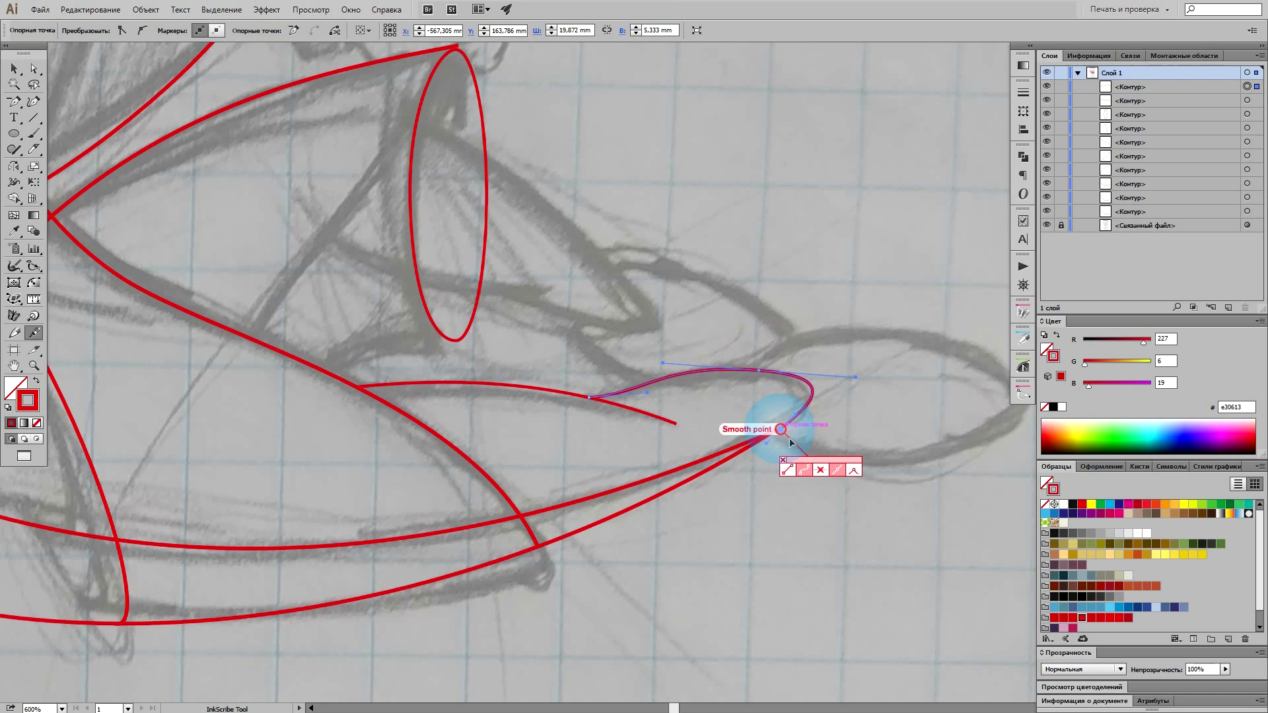
pyautogui.scroll(1, 852, 391)
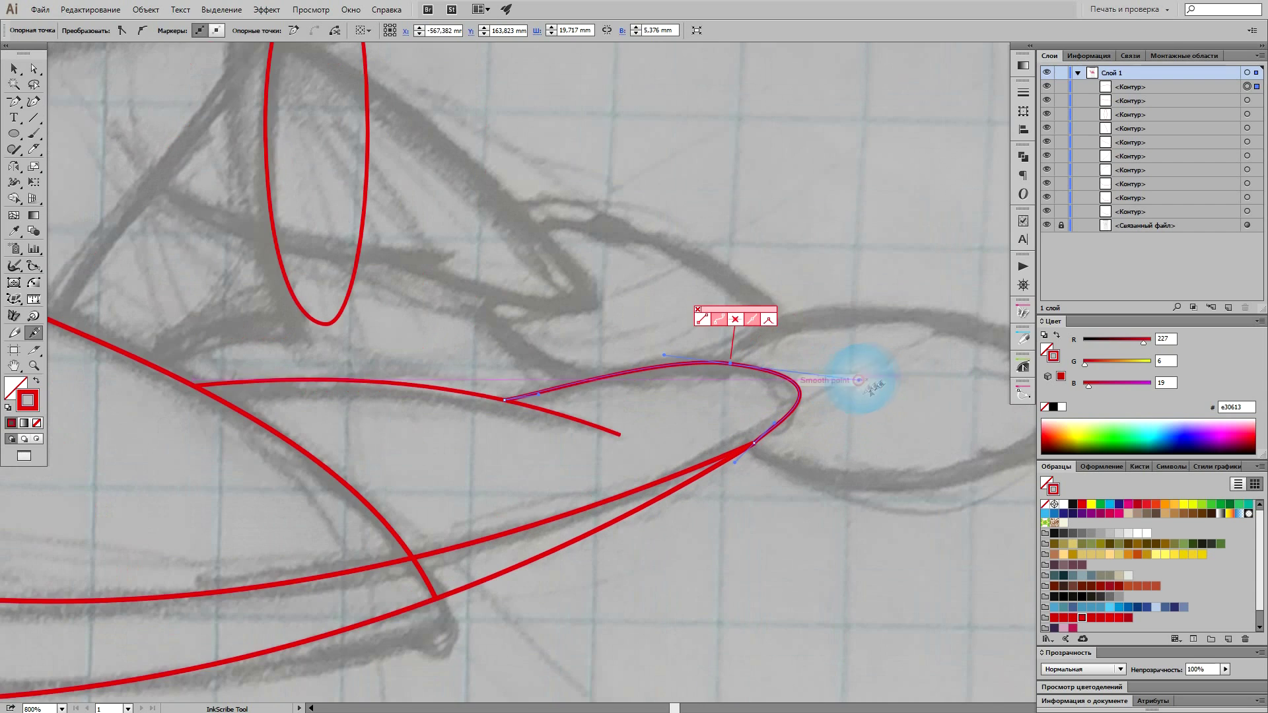
pyautogui.moveTo(868, 391); pyautogui.dragTo(825, 395)
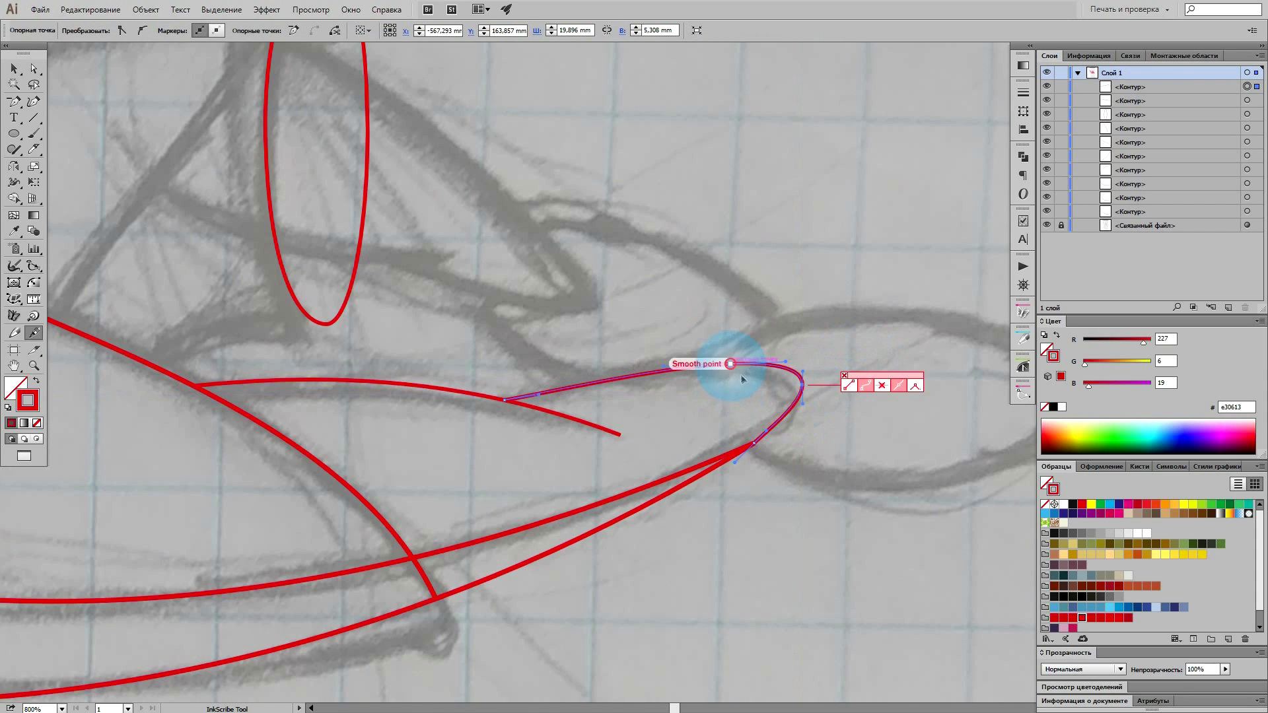
pyautogui.scroll(-1, 812, 346)
pyautogui.click(446, 308)
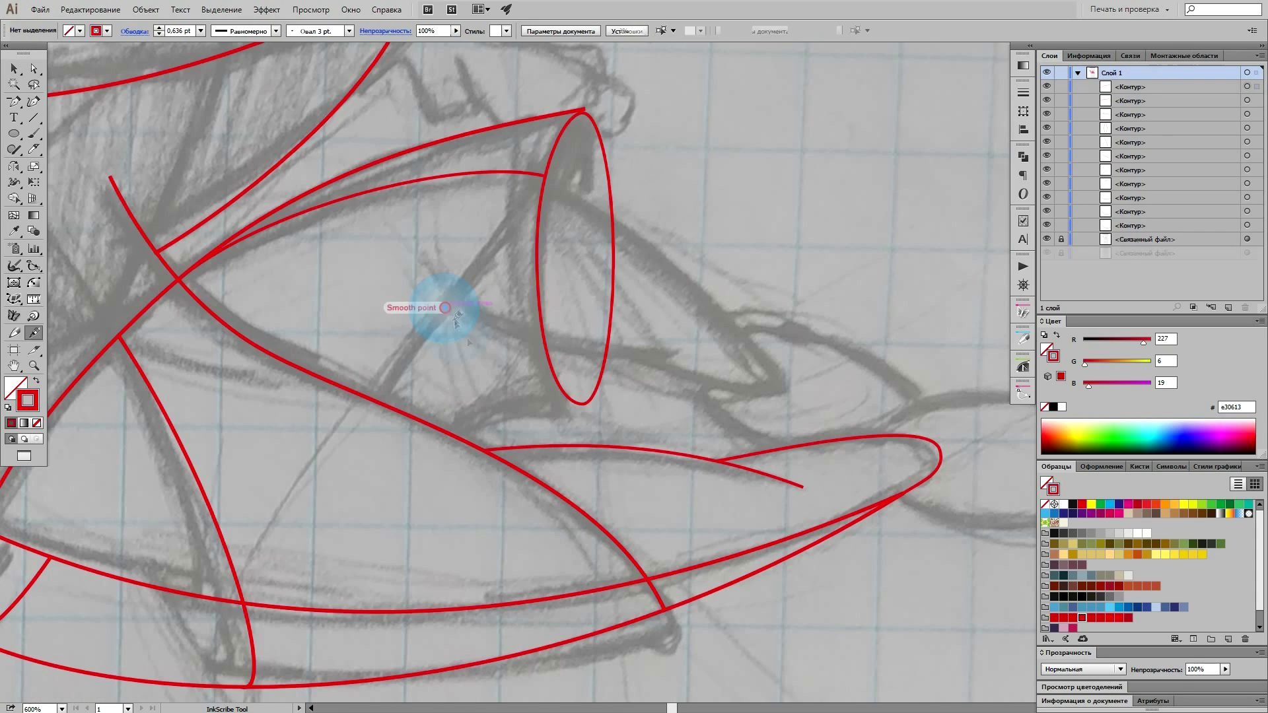
pyautogui.moveTo(616, 357); pyautogui.dragTo(811, 388)
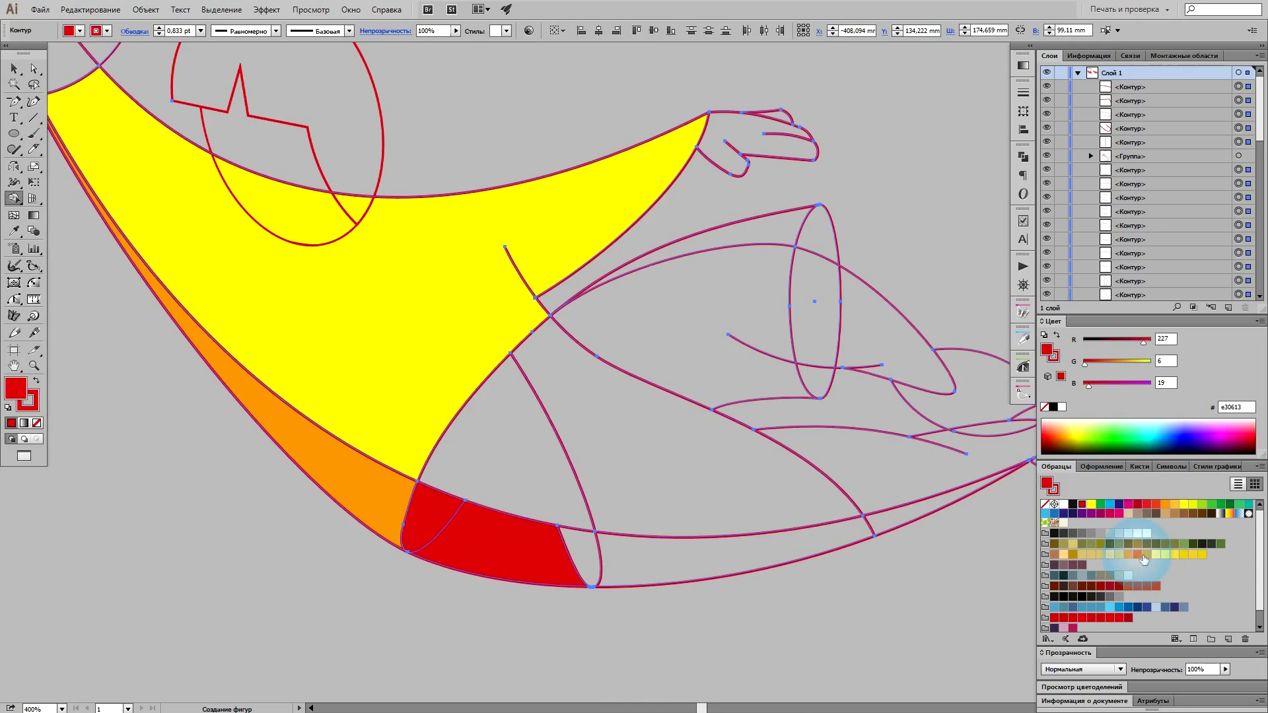
# Fill the triangle brown, the shorts blue, the strip below light blue, and the gap olive
pyautogui.click(509, 450)
pyautogui.click(694, 453)
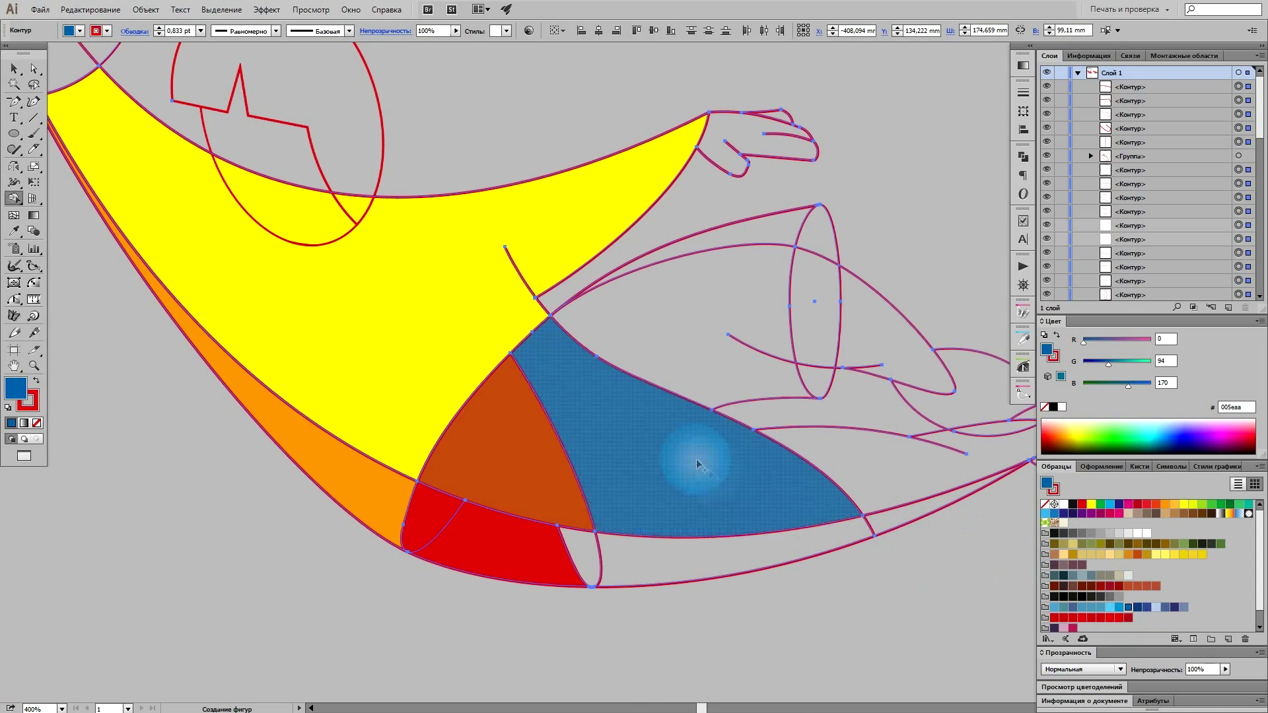
pyautogui.click(702, 545)
pyautogui.click(1094, 552)
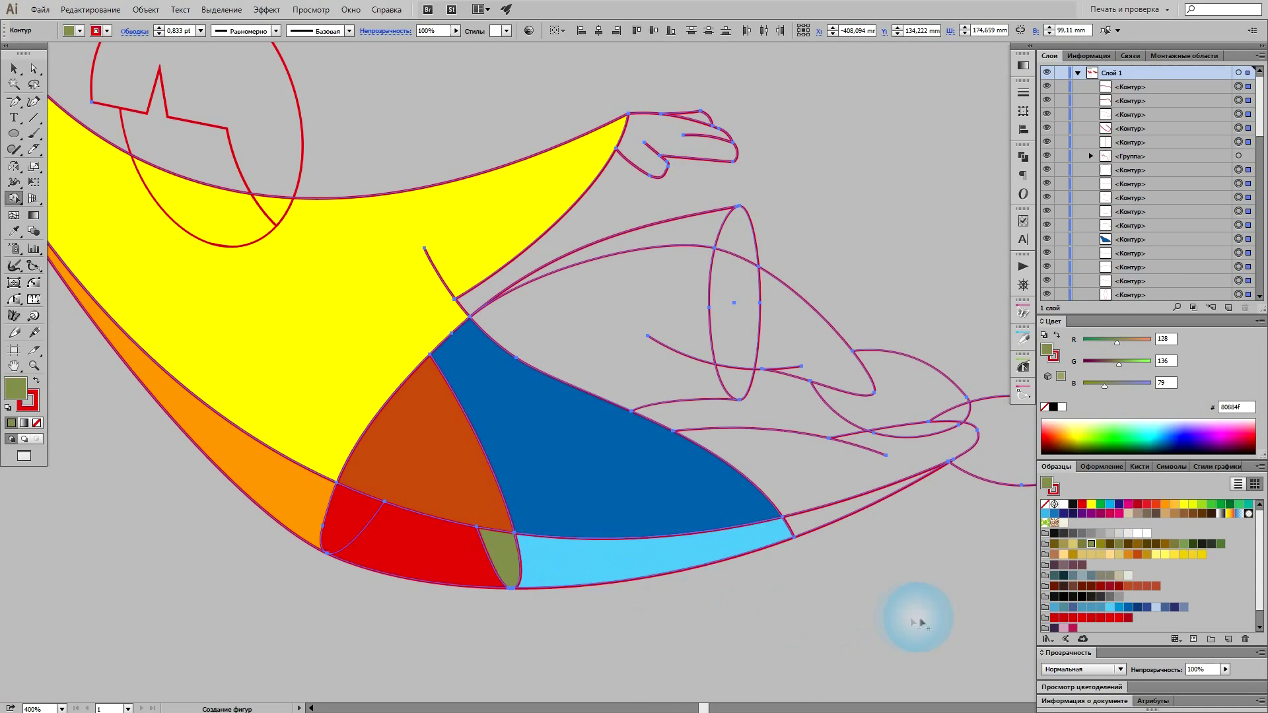
# Fill the lower leg, ellipse and triangle leg regions grey-olive
pyautogui.scroll(2, 915, 615)
pyautogui.scroll(2, 907, 587)
pyautogui.click(1100, 575)
pyautogui.click(726, 439)
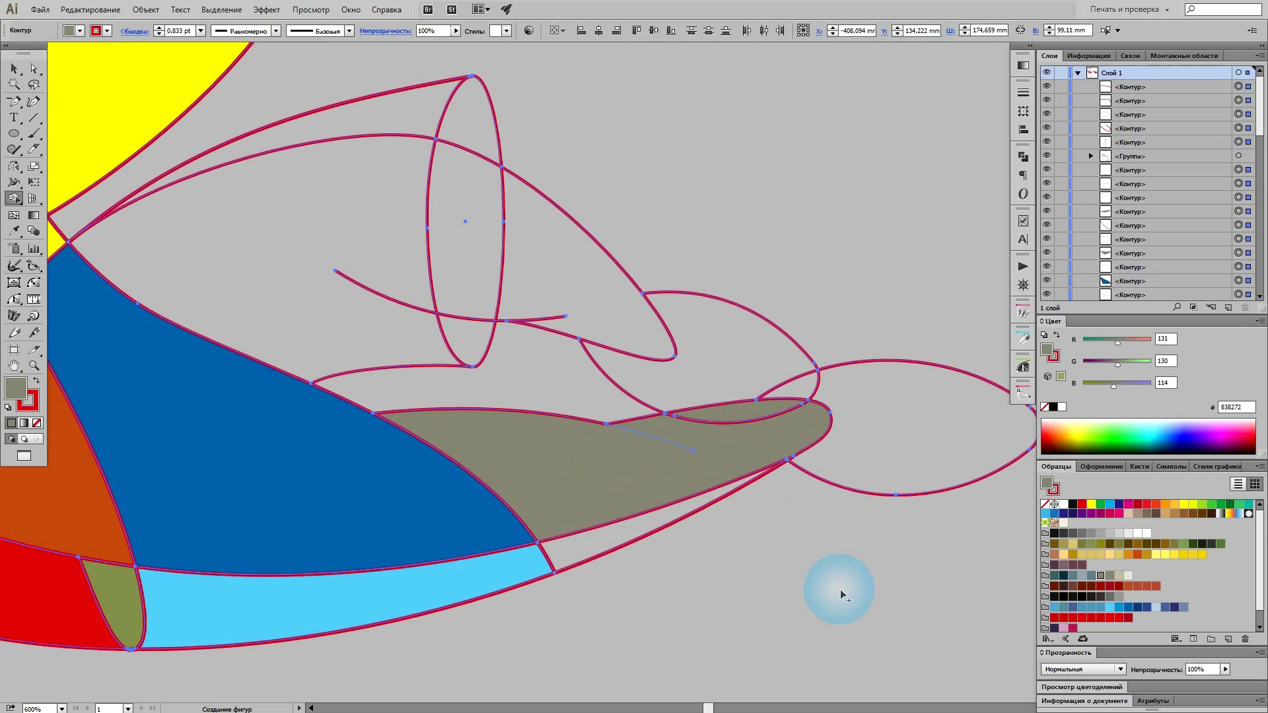
pyautogui.click(595, 278)
pyautogui.click(490, 255)
# Fill the area above the foot red, the right ellipse near-black as a shoe, and the tail yellow
pyautogui.click(1137, 504)
pyautogui.click(715, 349)
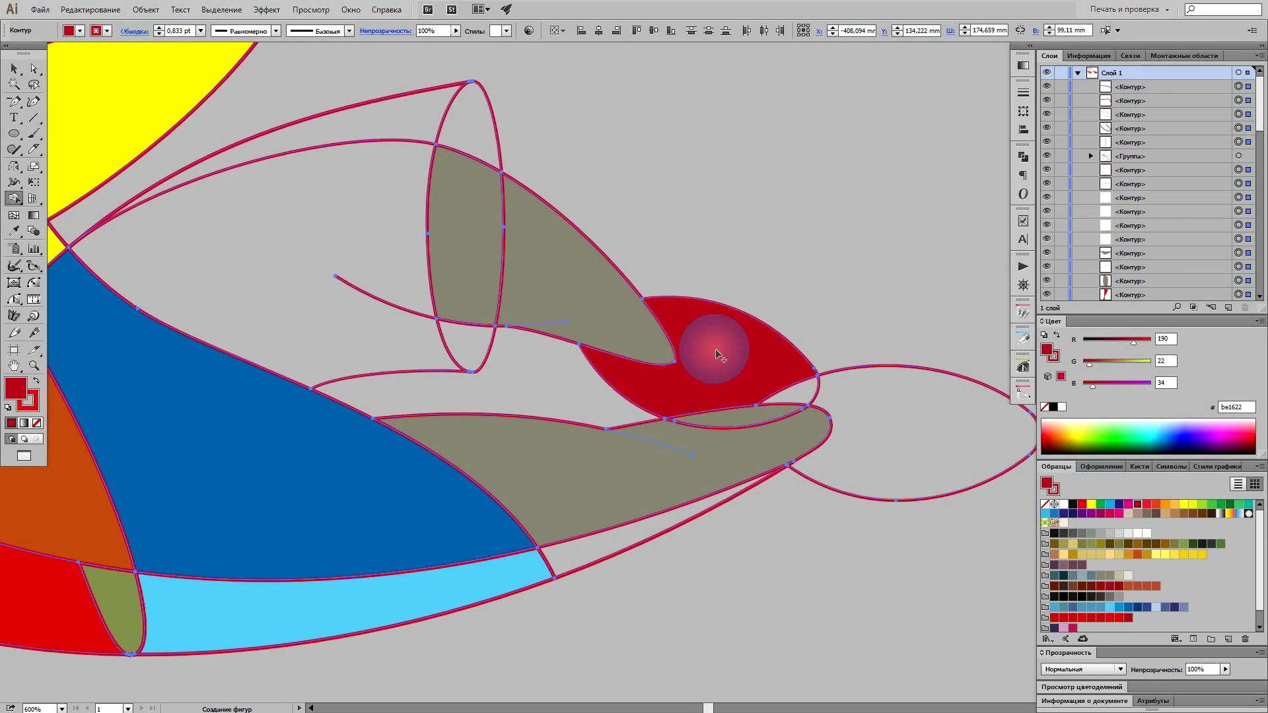
pyautogui.click(1202, 544)
pyautogui.click(920, 439)
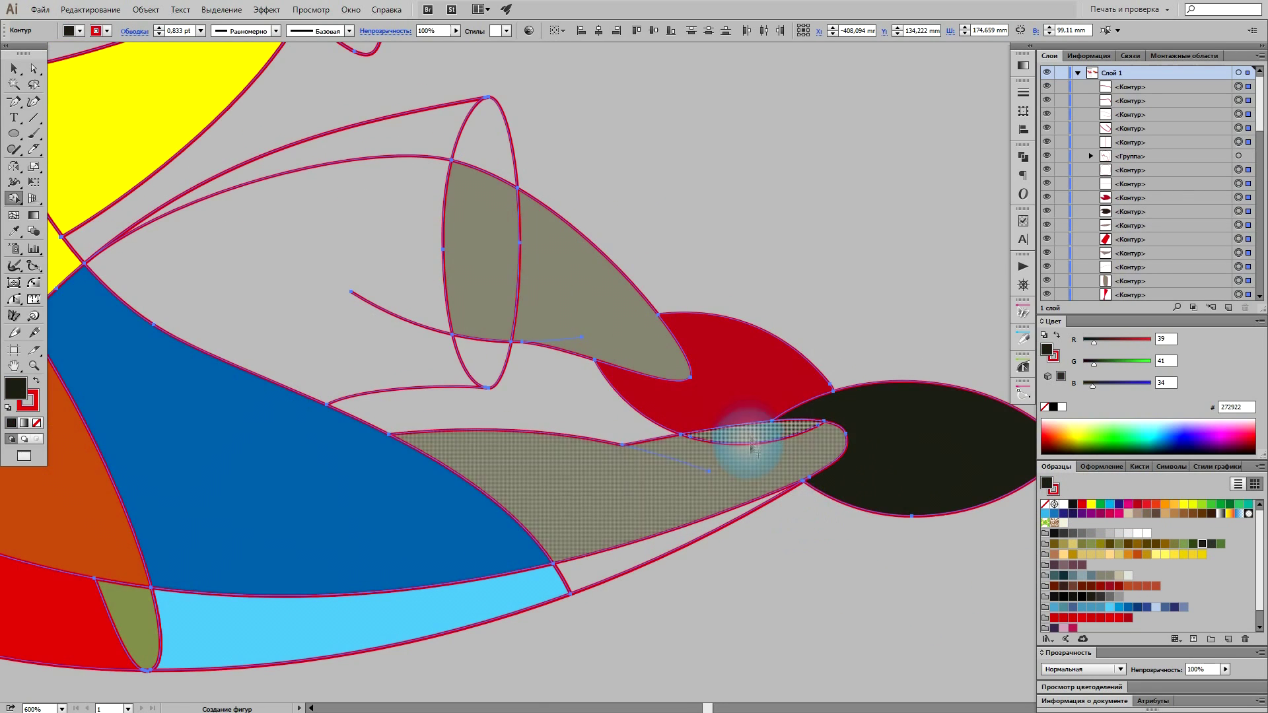
pyautogui.press('Left')
pyautogui.click(759, 456)
# Fill the region beside the ellipse red, the top ellipse dark, and the hand dark red
pyautogui.scroll(-2, 829, 572)
pyautogui.click(1101, 618)
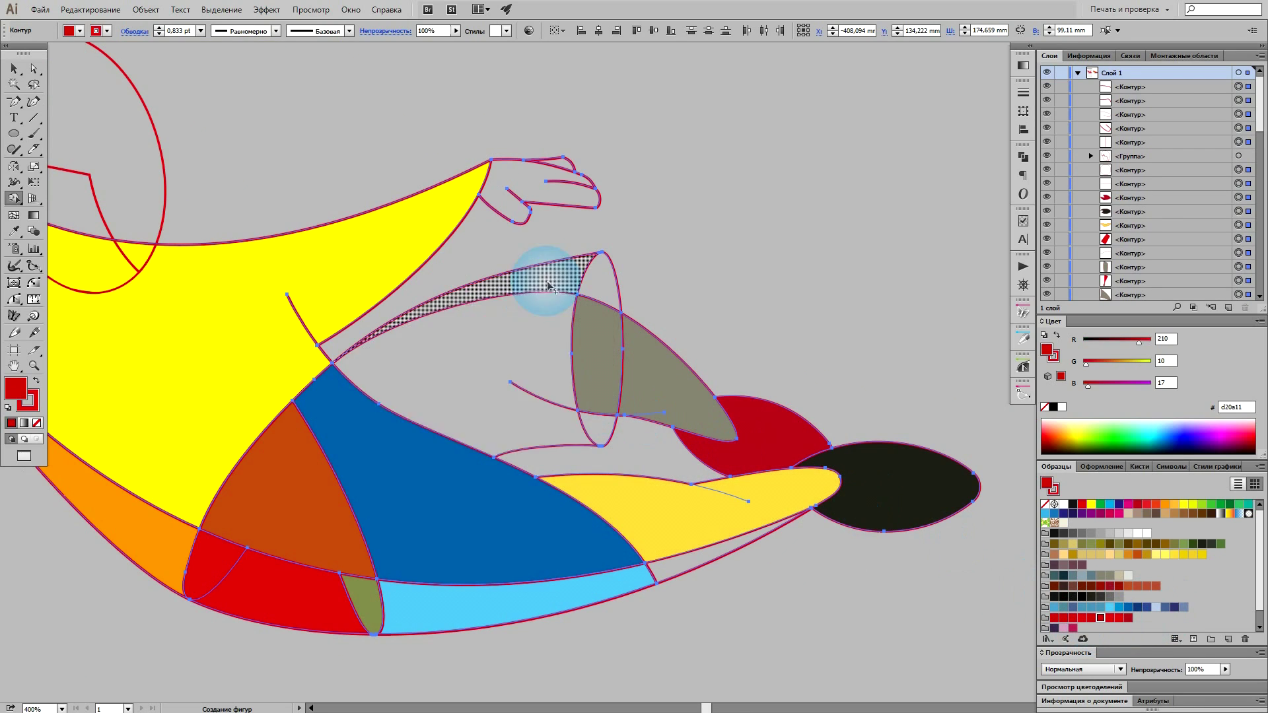
pyautogui.click(533, 338)
pyautogui.click(609, 299)
pyautogui.press('Up')
pyautogui.press('Right')
pyautogui.press('Right')
pyautogui.scroll(-3, 911, 601)
pyautogui.scroll(4, 740, 360)
pyautogui.click(662, 410)
pyautogui.scroll(-5, 798, 463)
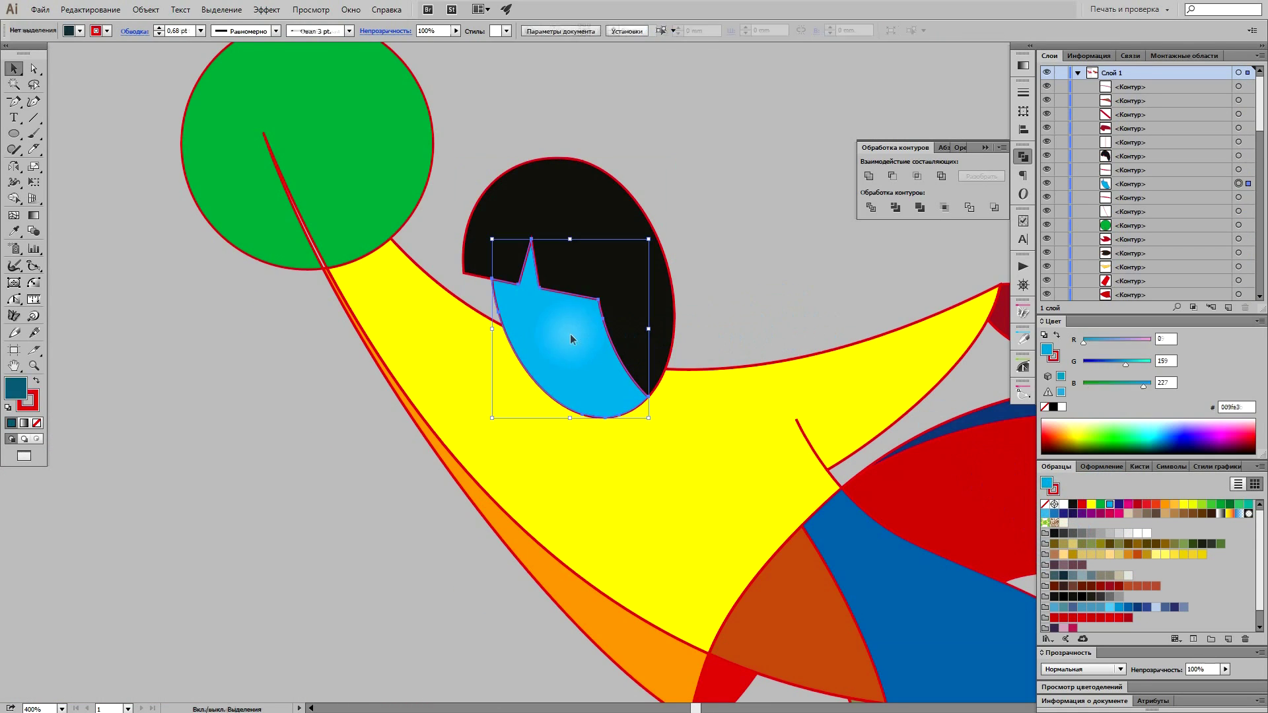
# Colour the hair black and check the yellow shirt and blue shorts shapes
pyautogui.click(660, 312)
pyautogui.click(704, 371)
pyautogui.scroll(-1, 684, 378)
pyautogui.click(684, 377)
pyautogui.click(760, 572)
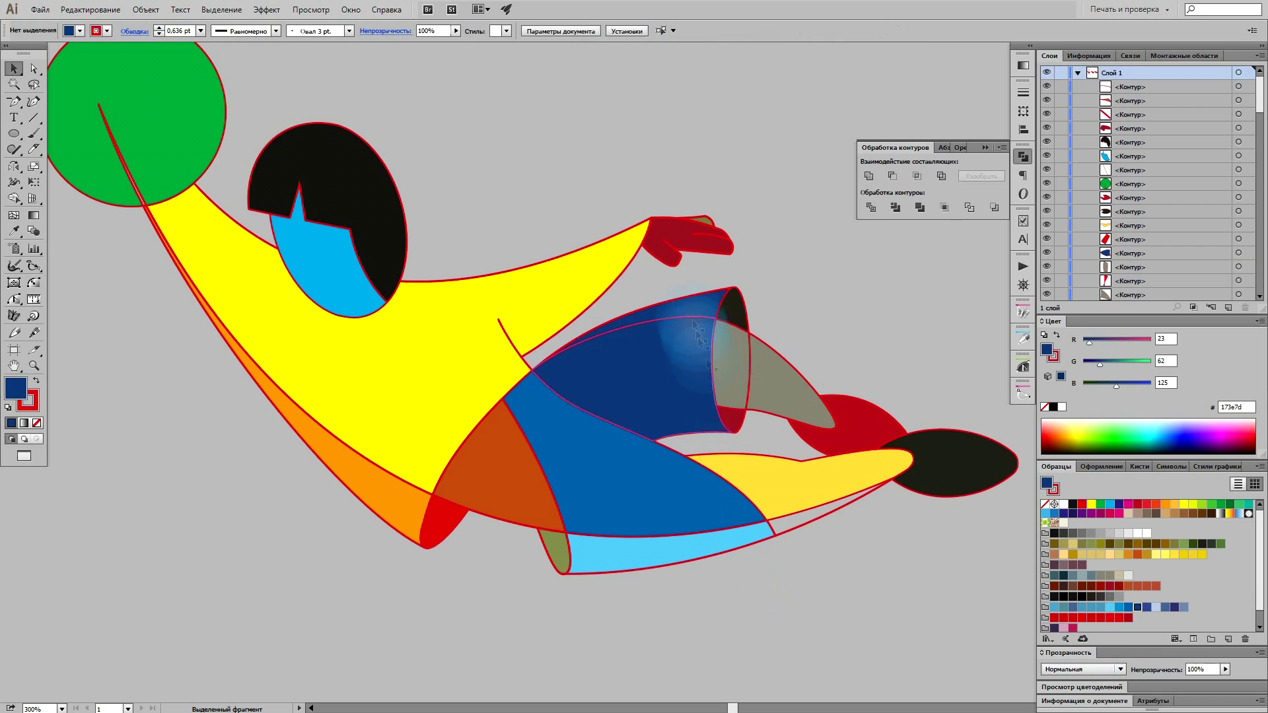
# Remove the tiny stray red path at the leg tip and adjust the olive tip's anchors
pyautogui.click(779, 518)
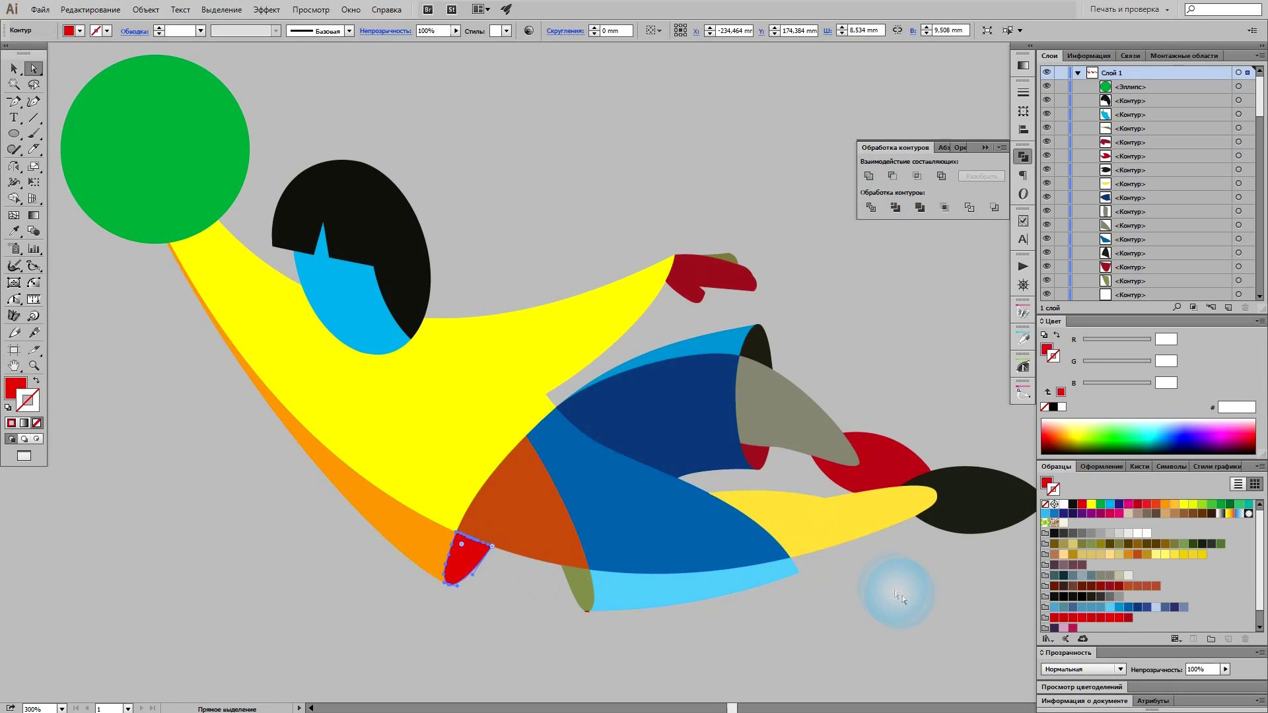
pyautogui.scroll(1, 577, 624)
pyautogui.scroll(4, 577, 623)
pyautogui.click(640, 536)
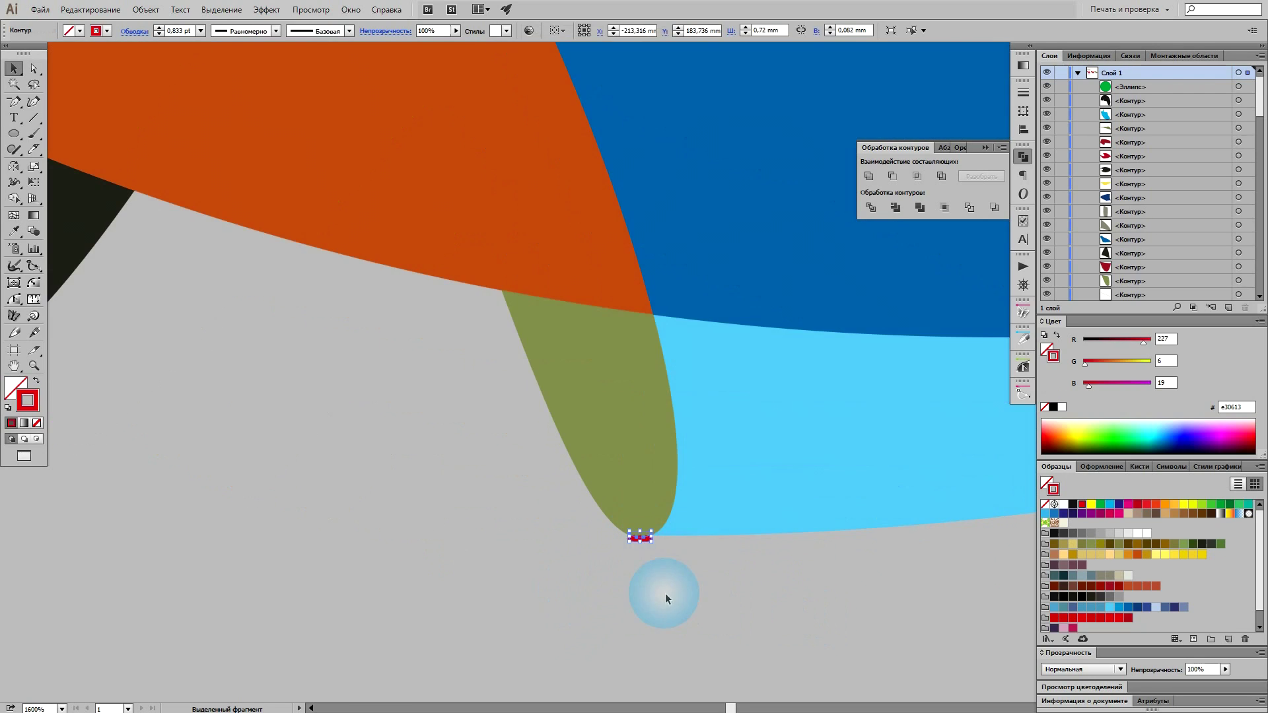
pyautogui.click(641, 488)
pyautogui.press('a')
pyautogui.click(1023, 366)
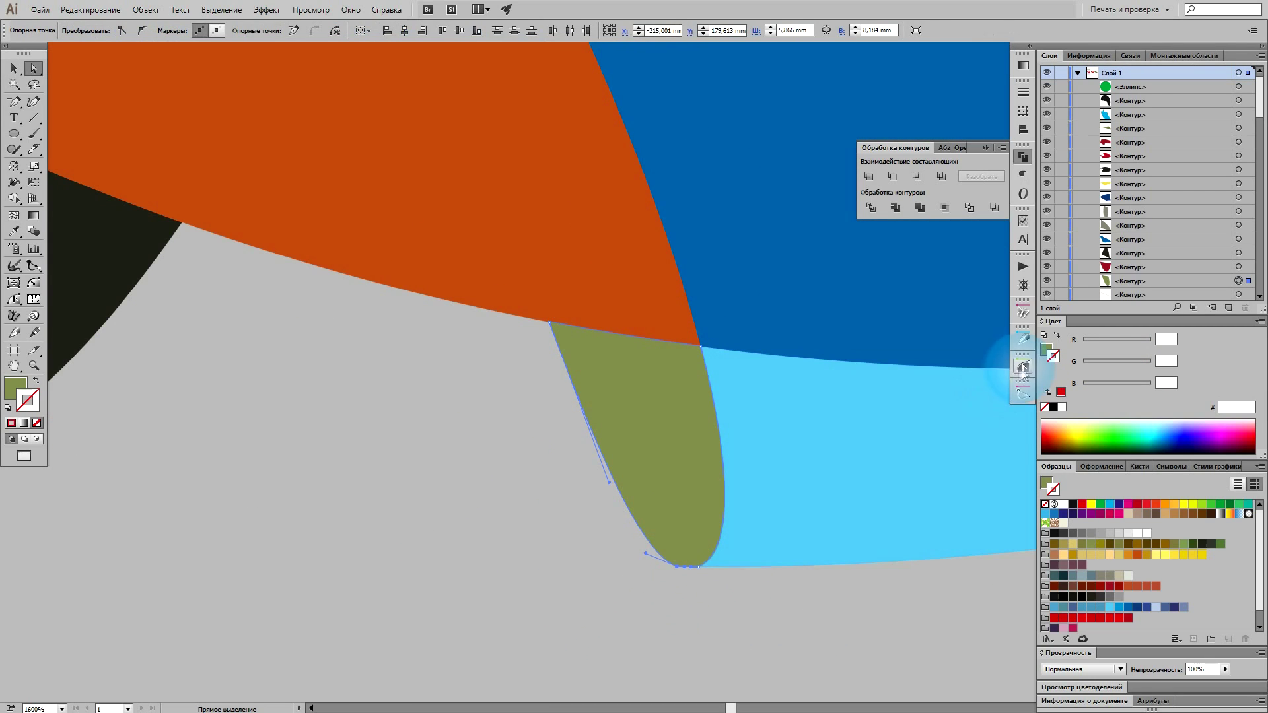
pyautogui.click(987, 358)
pyautogui.scroll(-3, 742, 637)
pyautogui.press('v')
pyautogui.hotkey('ctrl', 'shift', 'a')
pyautogui.scroll(-3, 377, 481)
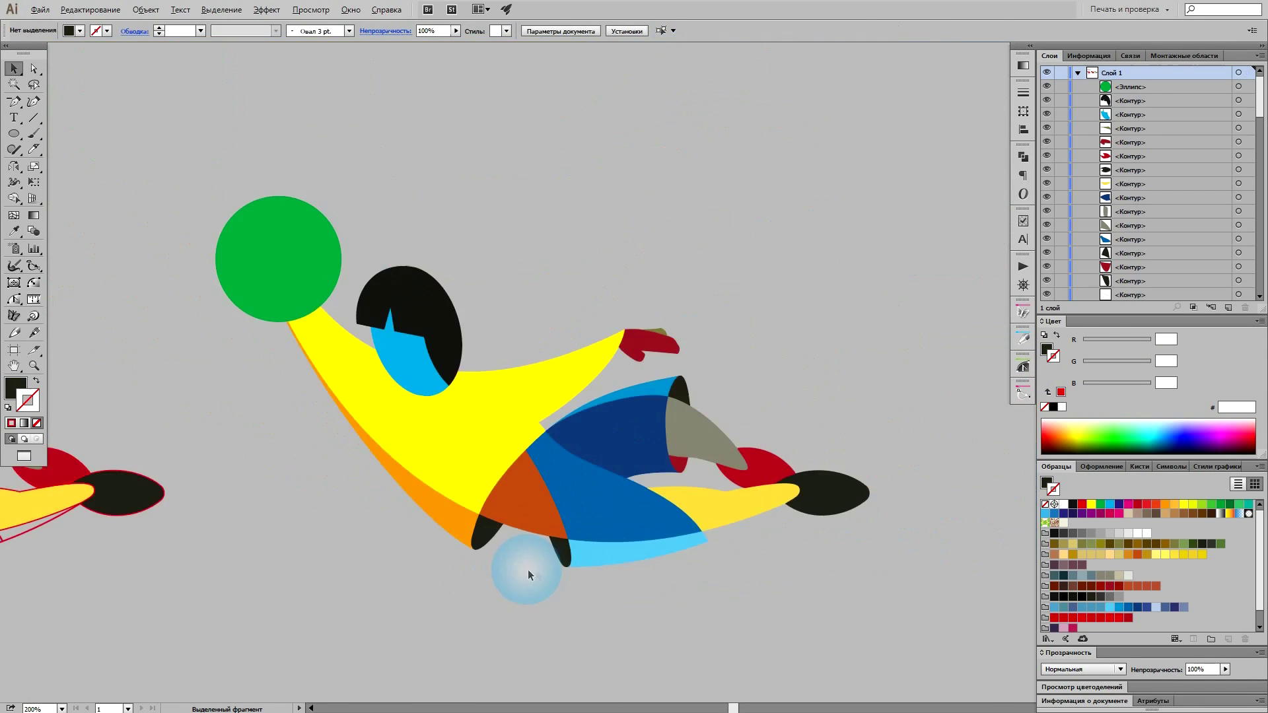
# Eyedropper orange onto the lower limb, pointed piece and hand
pyautogui.scroll(3, 518, 566)
pyautogui.scroll(-3, 841, 284)
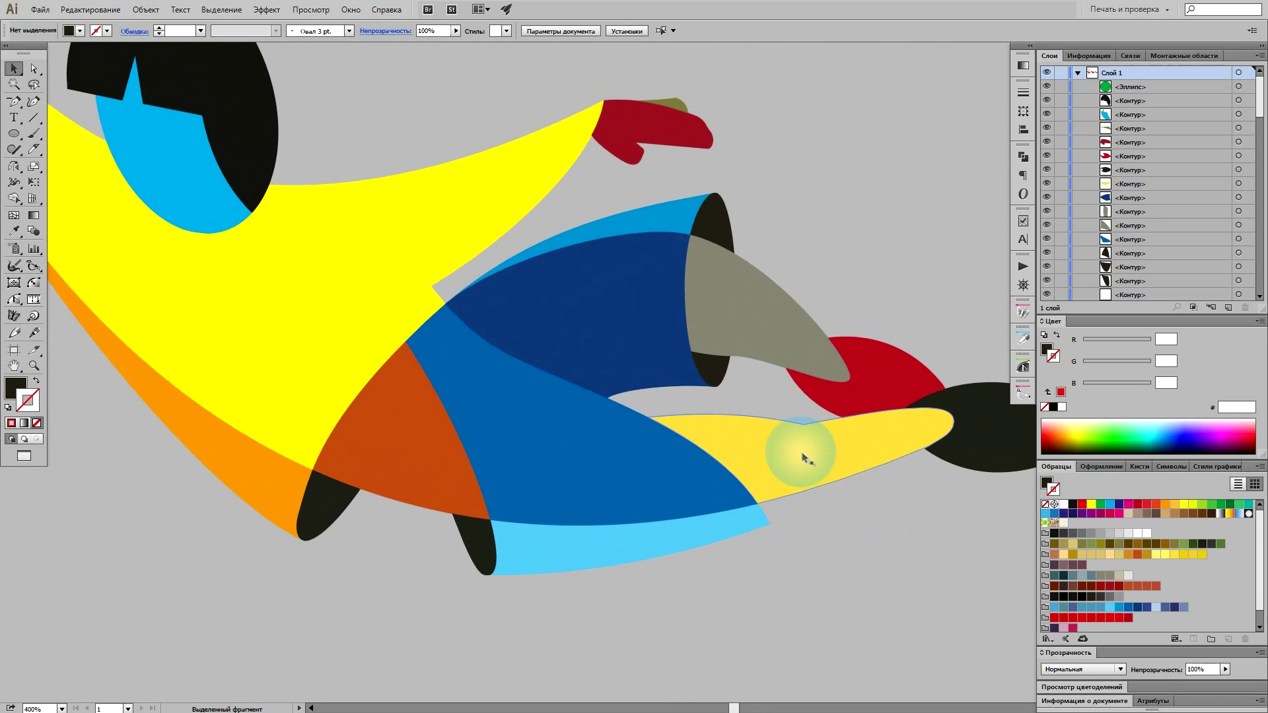
pyautogui.click(802, 451)
pyautogui.keyDown('shift'); pyautogui.click(762, 337); pyautogui.keyUp('shift')
pyautogui.keyDown('shift'); pyautogui.click(702, 309); pyautogui.keyUp('shift')
pyautogui.press('i')
pyautogui.click(462, 456)
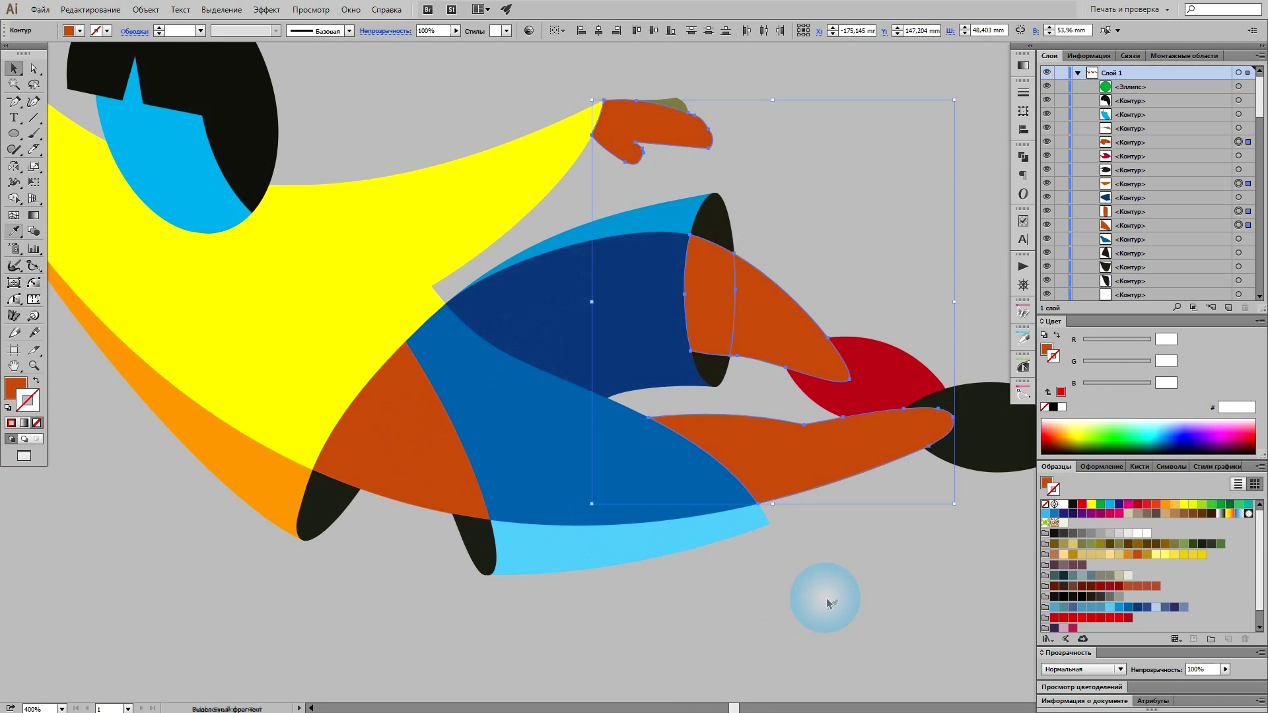
pyautogui.moveTo(824, 598); pyautogui.dragTo(699, 611)
pyautogui.keyDown('ctrl'); pyautogui.click(753, 386); pyautogui.keyUp('ctrl')
# Recolour both feet grey-blue and deep teal
pyautogui.click(912, 472)
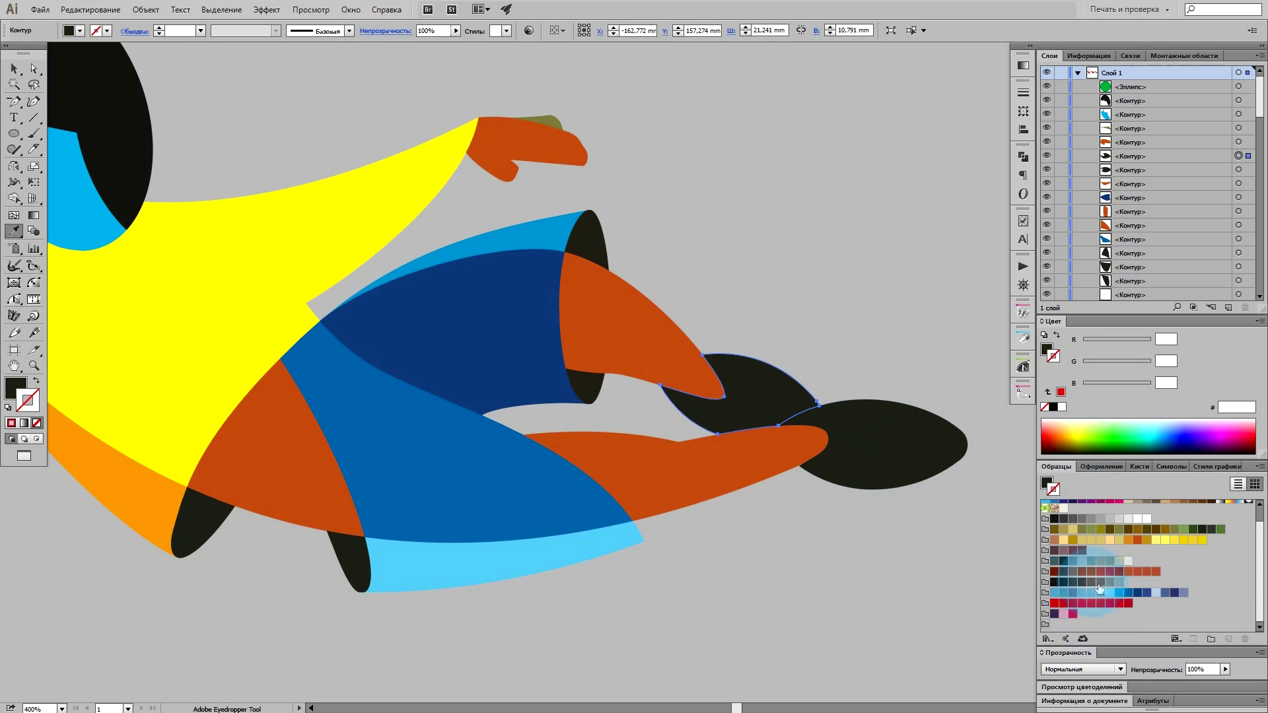
pyautogui.click(1120, 586)
pyautogui.click(1073, 575)
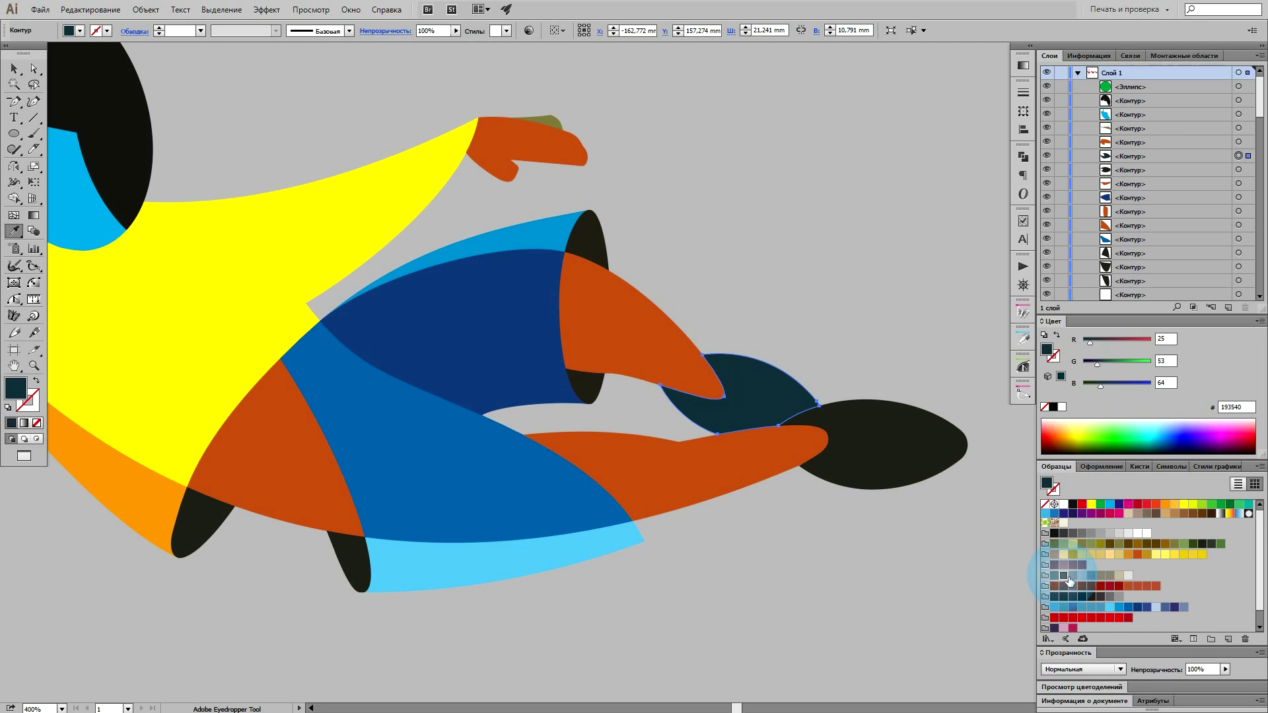
pyautogui.click(1055, 575)
pyautogui.click(861, 561)
pyautogui.moveTo(601, 198); pyautogui.dragTo(666, 284)
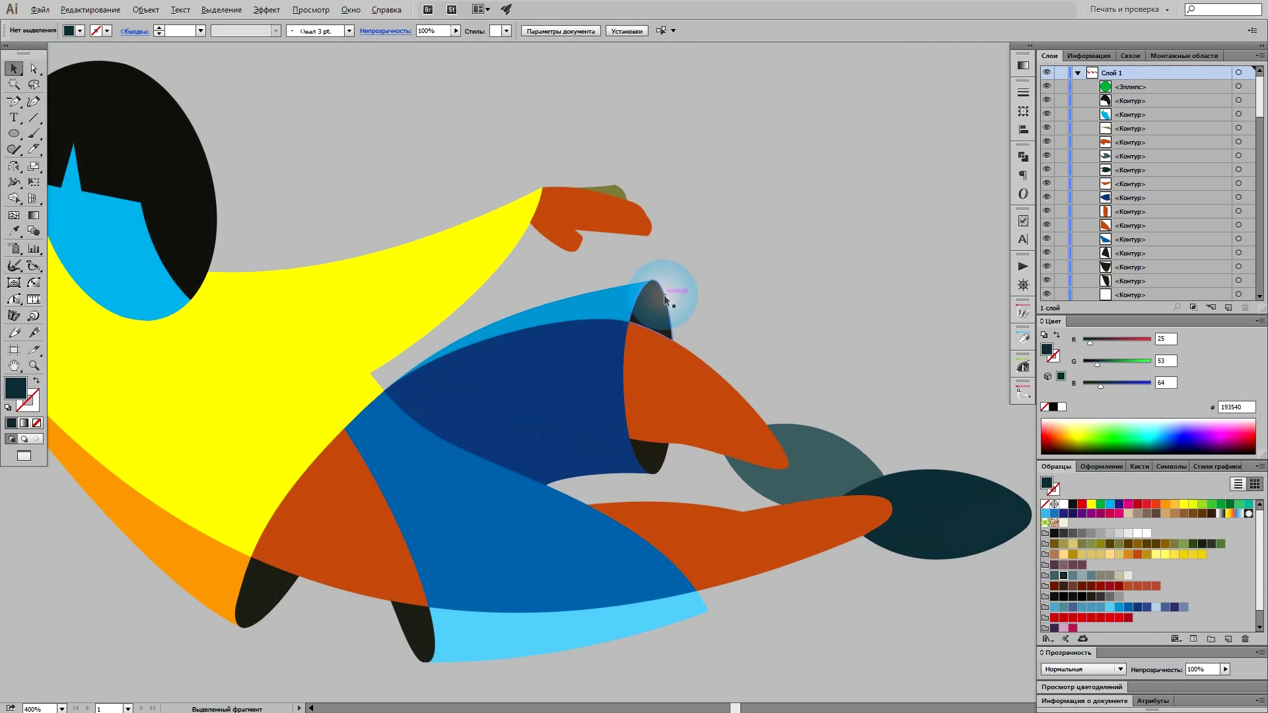
# Darken one limb piece's orange and give the other limb pieces and hand a lighter orange
pyautogui.click(648, 383)
pyautogui.click(1137, 554)
pyautogui.click(1138, 555)
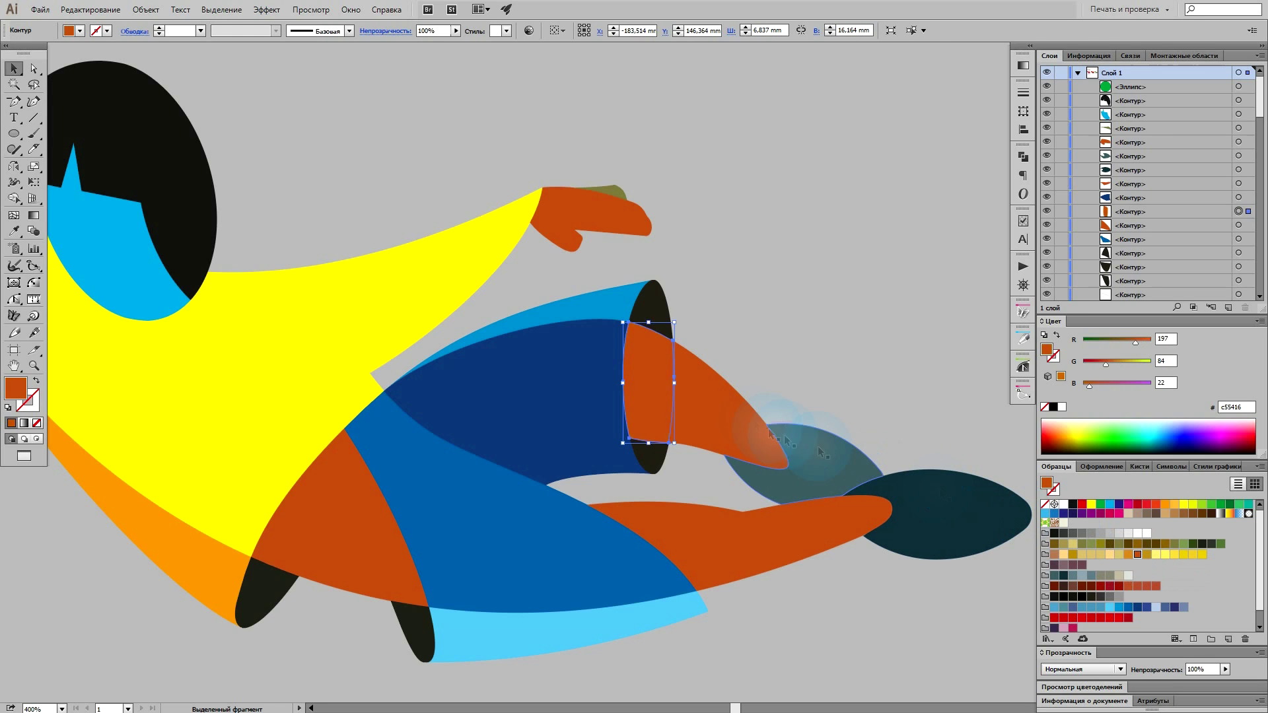
pyautogui.keyDown('shift'); pyautogui.click(662, 542); pyautogui.keyUp('shift')
pyautogui.keyDown('shift'); pyautogui.click(341, 526); pyautogui.keyUp('shift')
pyautogui.keyDown('shift'); pyautogui.click(601, 222); pyautogui.keyUp('shift')
pyautogui.click(1128, 554)
pyautogui.click(849, 339)
# Recolour the olive piece on the hand red-orange
pyautogui.hotkey('ctrl', '-')
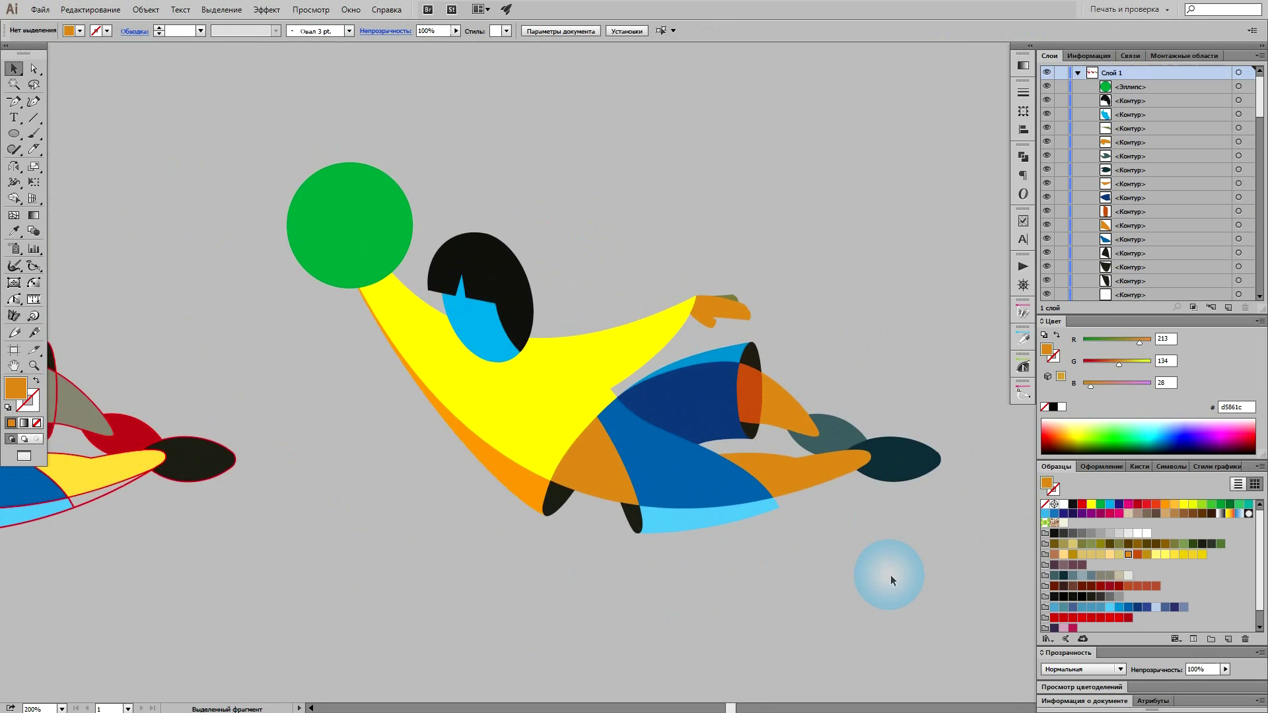
pyautogui.scroll(2, 891, 594)
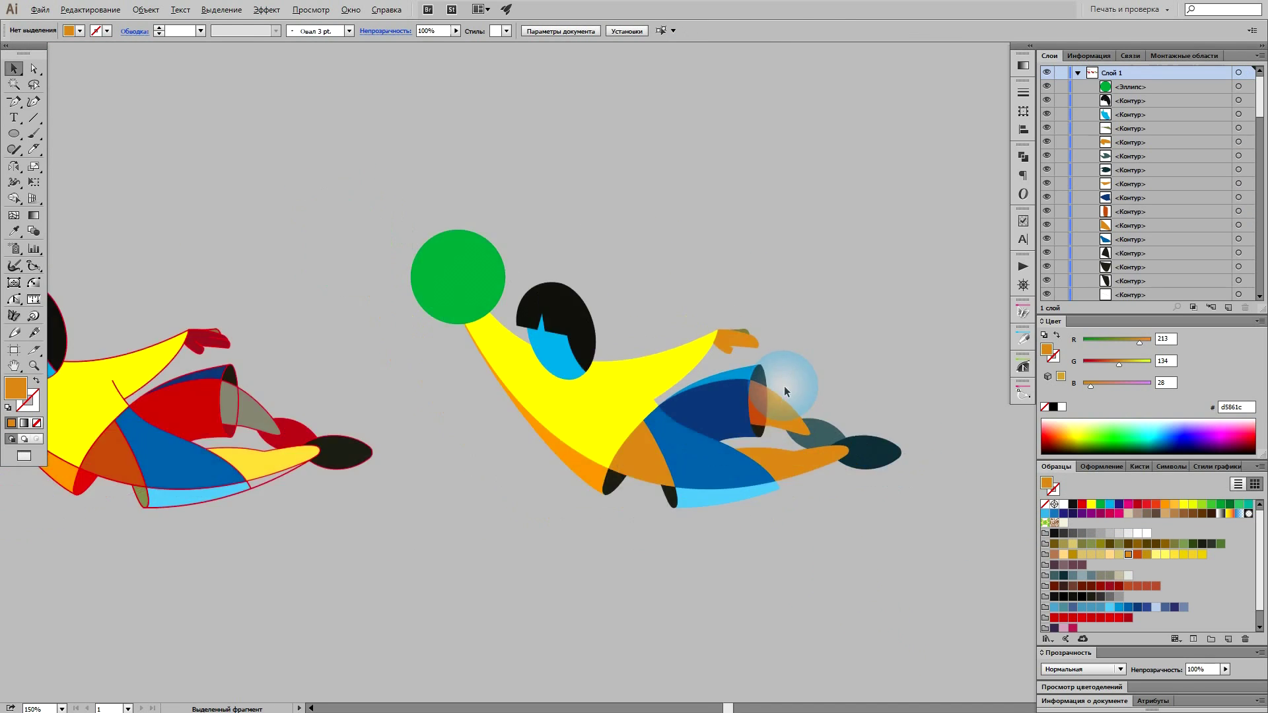
pyautogui.scroll(3, 706, 306)
pyautogui.click(758, 563)
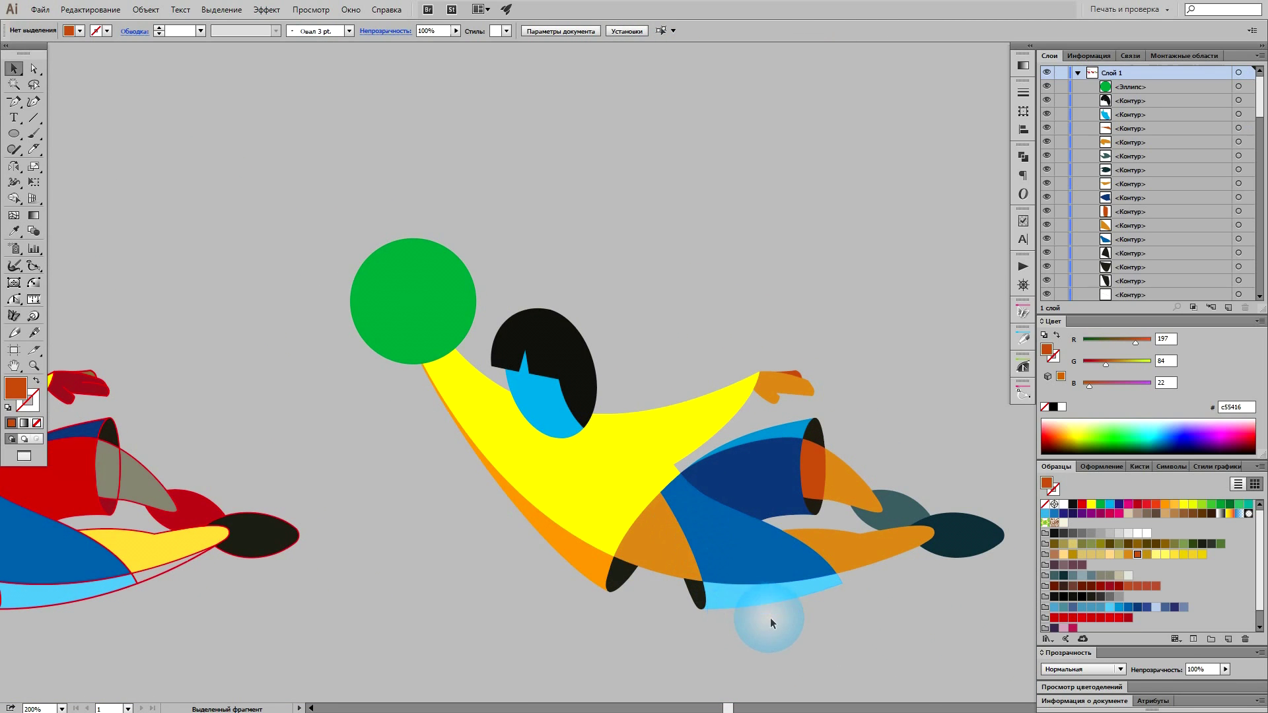
# Stretch the face and hair taller and fill the face orange
pyautogui.click(529, 397)
pyautogui.scroll(2, 518, 383)
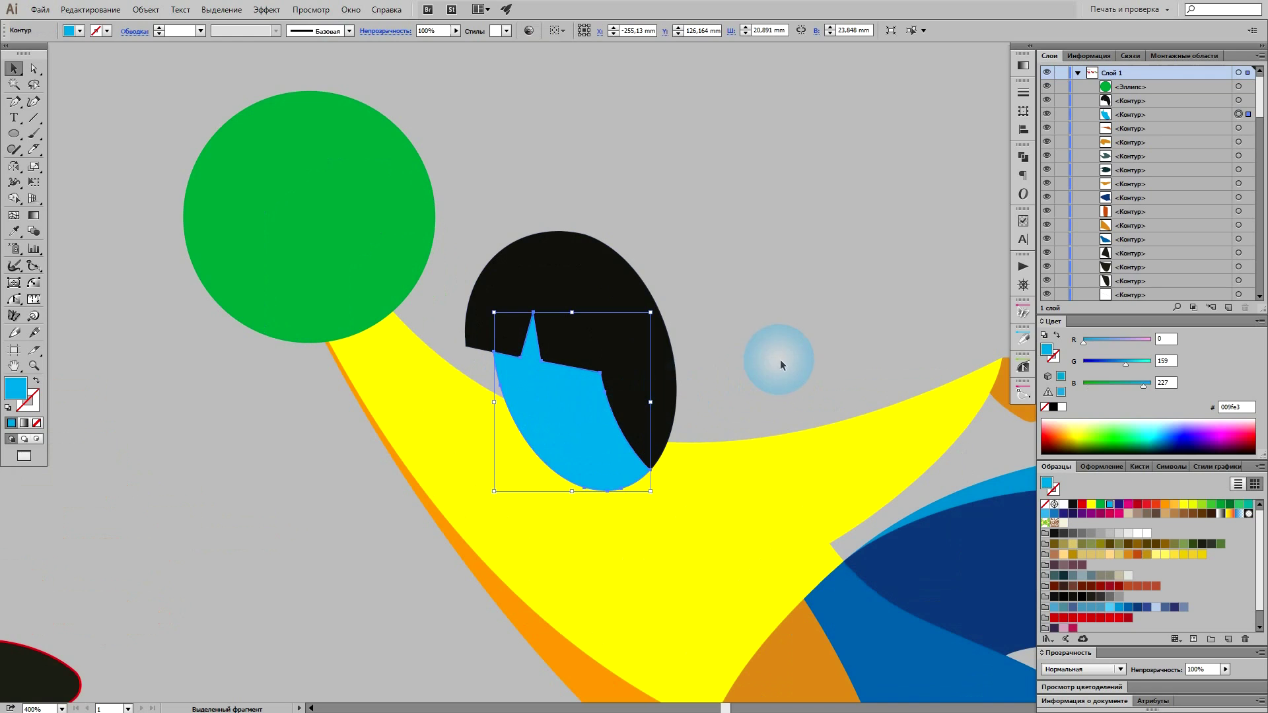
pyautogui.keyDown('shift'); pyautogui.click(627, 291); pyautogui.keyUp('shift')
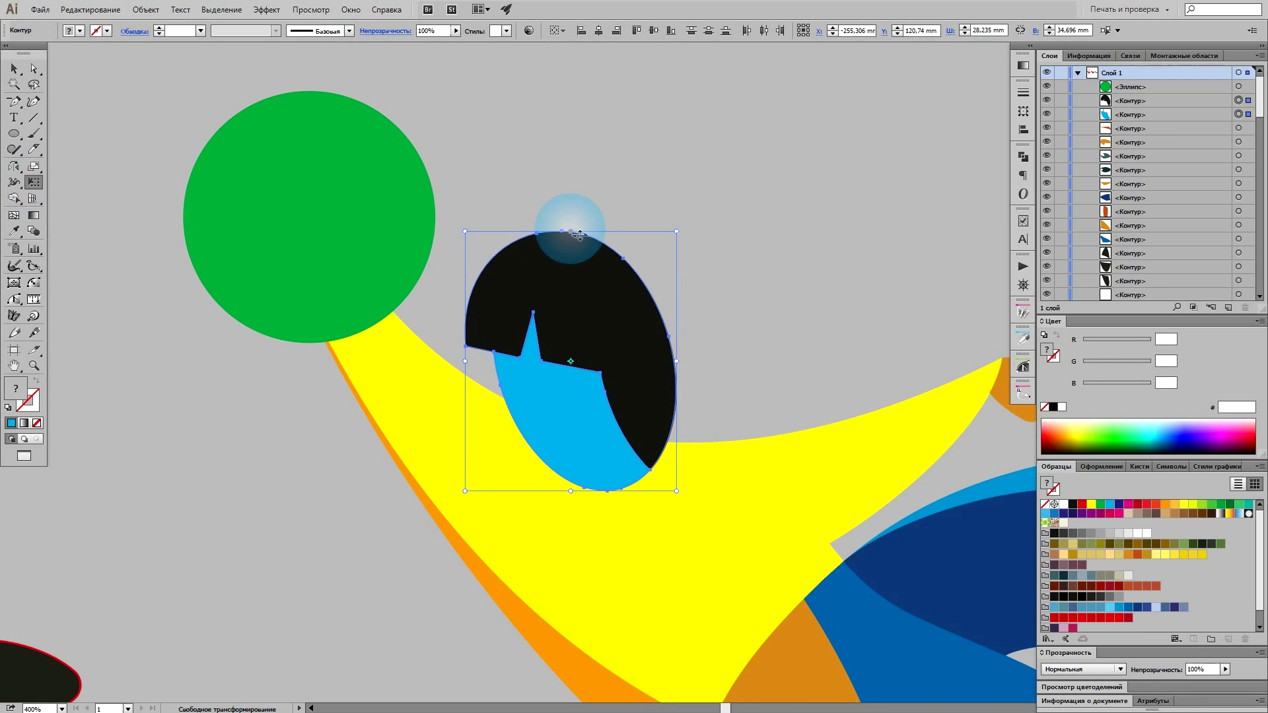
pyautogui.moveTo(579, 233); pyautogui.dragTo(614, 251)
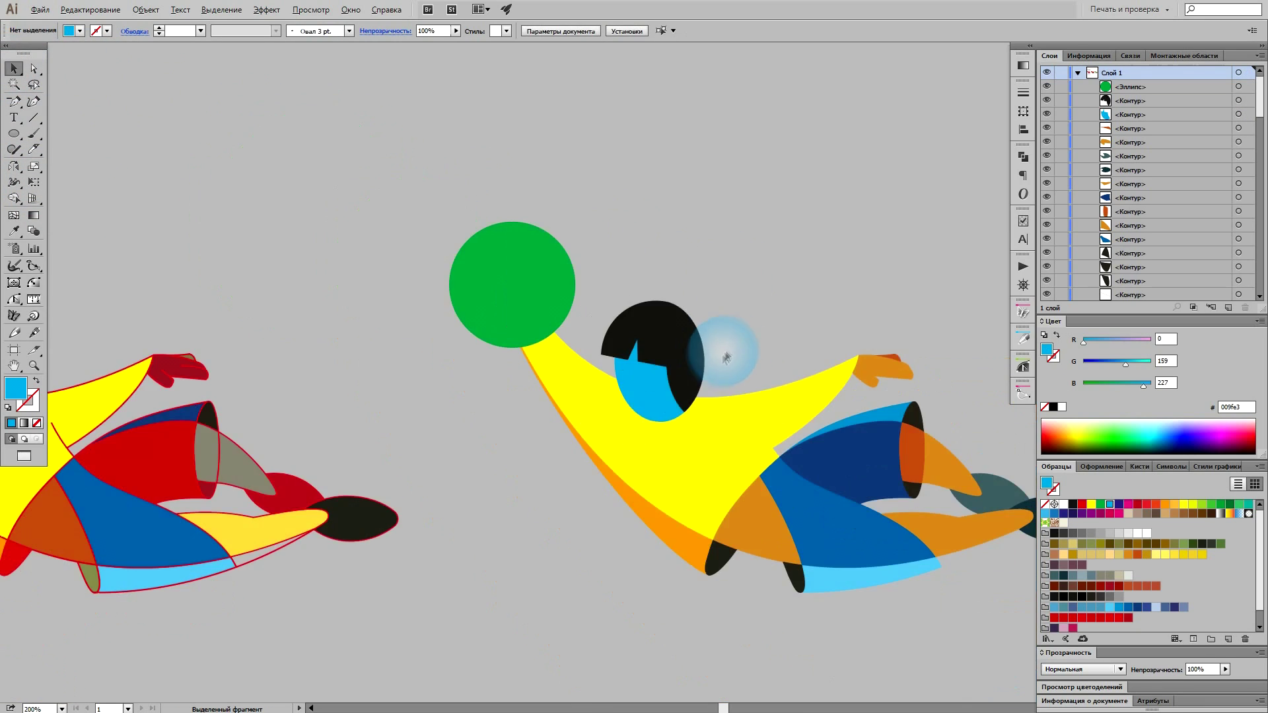
pyautogui.click(813, 444)
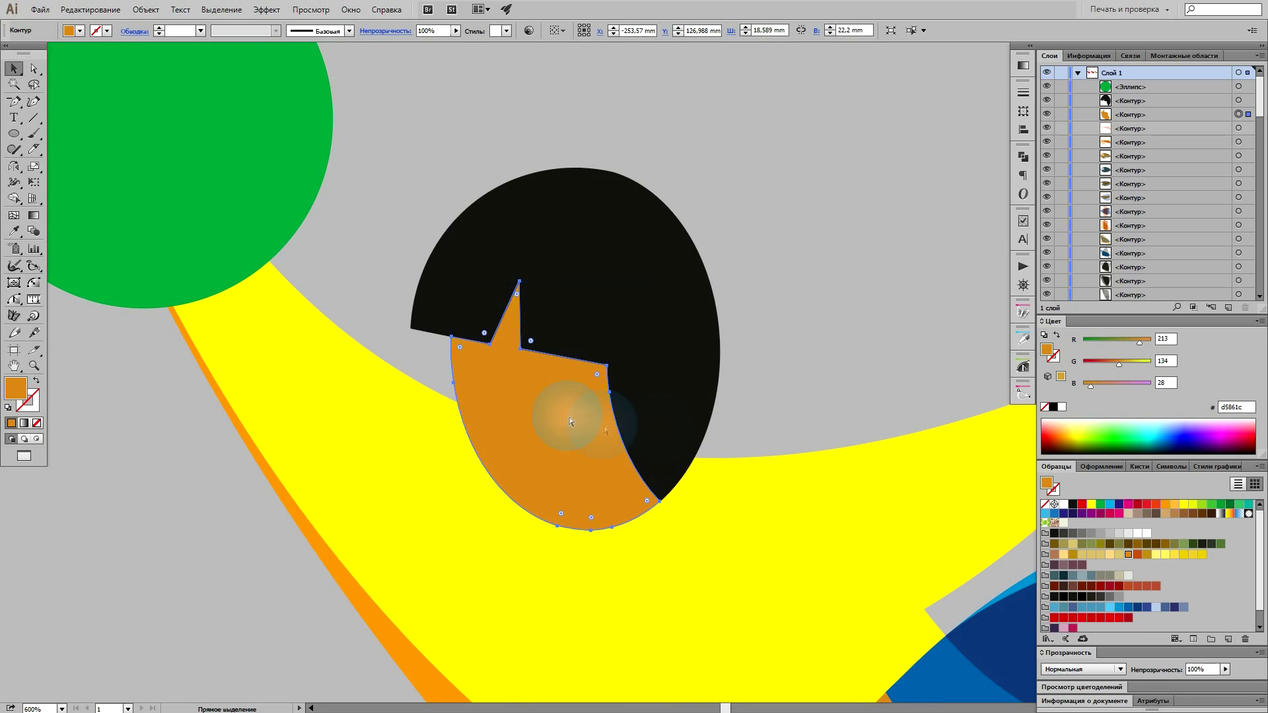
# Subtract a down-left hair copy from the face with Pathfinder Minus Front
pyautogui.moveTo(695, 329)
pyautogui.mouseDown()
pyautogui.moveTo(646, 368)
pyautogui.moveTo(664, 360)
pyautogui.mouseUp()
pyautogui.keyDown('shift'); pyautogui.click(586, 487); pyautogui.keyUp('shift')
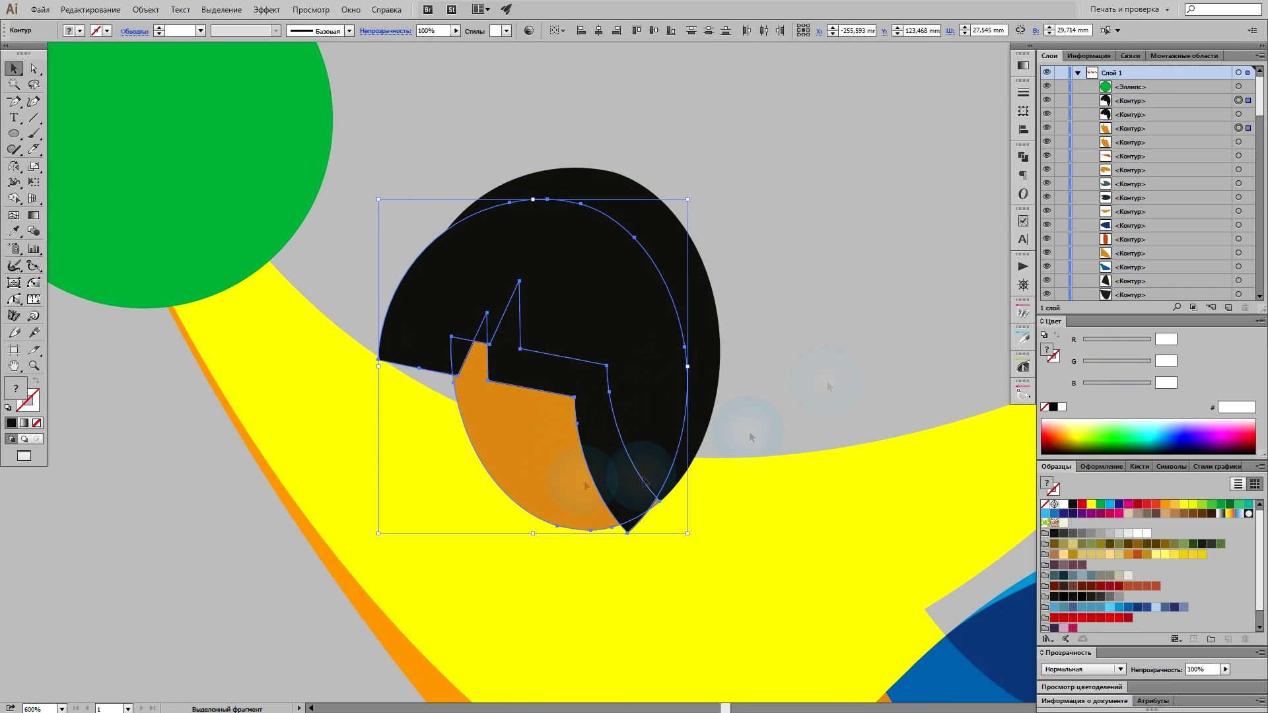
pyautogui.click(893, 178)
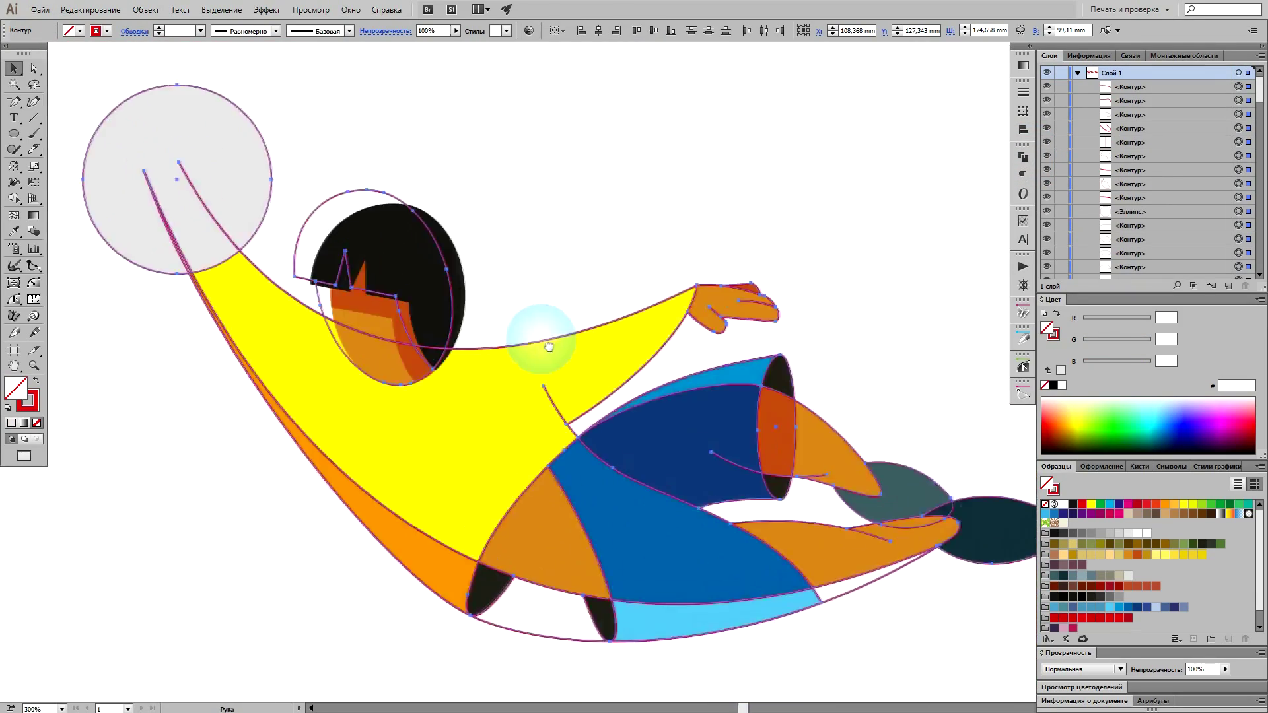
# Make the outline group near-black with a heavier stroke weight, then isolate the group
pyautogui.moveTo(549, 347); pyautogui.dragTo(592, 360)
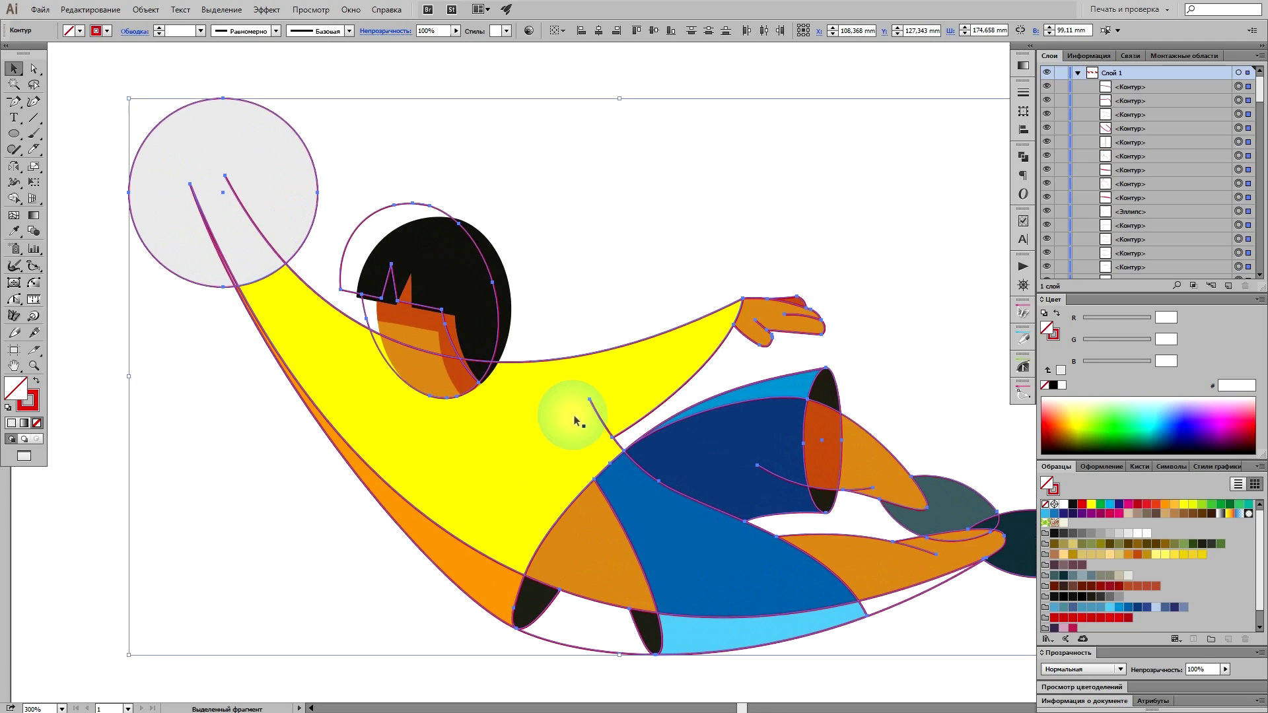
pyautogui.click(609, 509)
pyautogui.click(1073, 504)
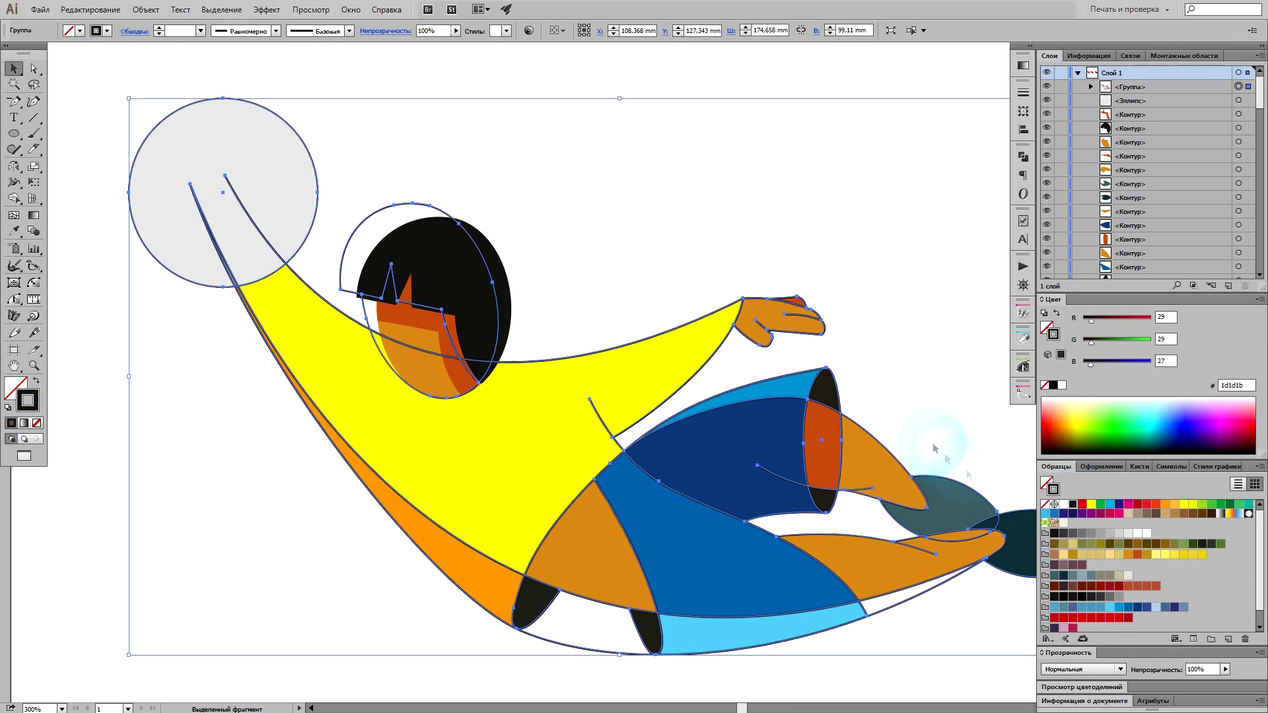
pyautogui.click(1026, 95)
pyautogui.click(903, 97)
pyautogui.click(965, 285)
pyautogui.click(905, 393)
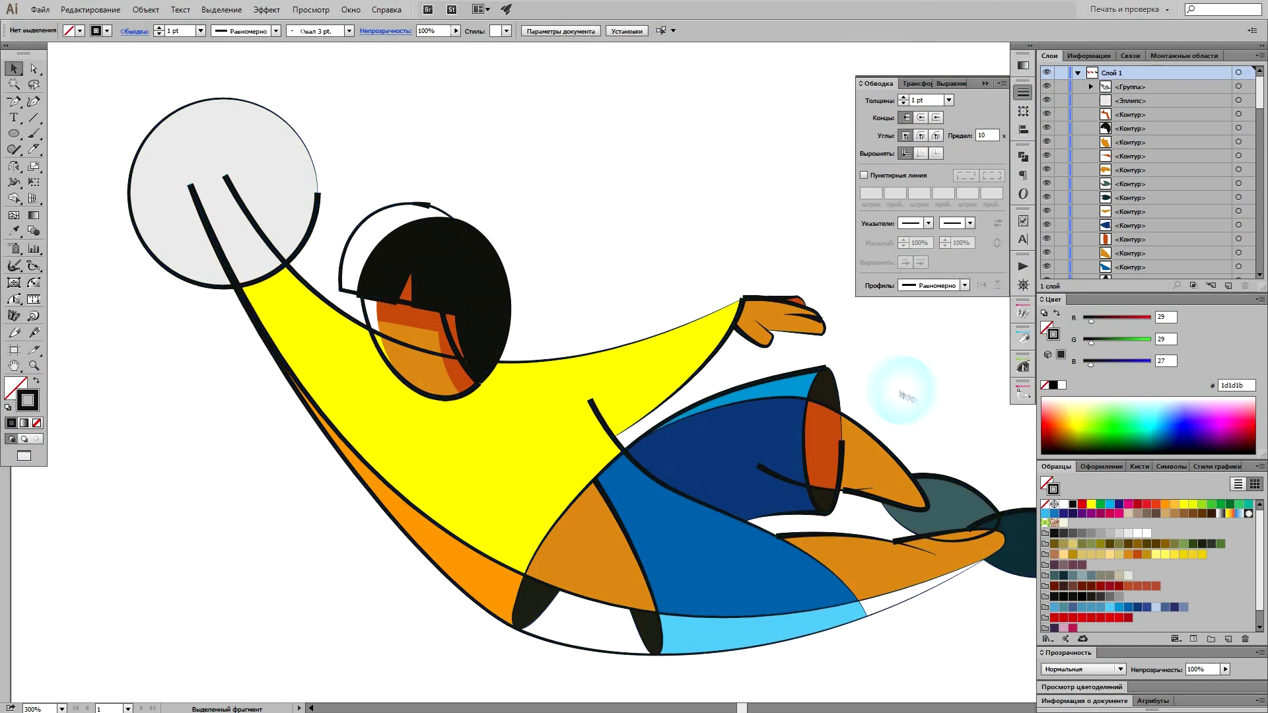
pyautogui.moveTo(694, 532); pyautogui.dragTo(555, 444)
pyautogui.doubleClick(463, 336)
# Give the cone outline a tapered profile and the trouser-cuff ellipse an elliptical width profile
pyautogui.click(462, 337)
pyautogui.scroll(2, 717, 419)
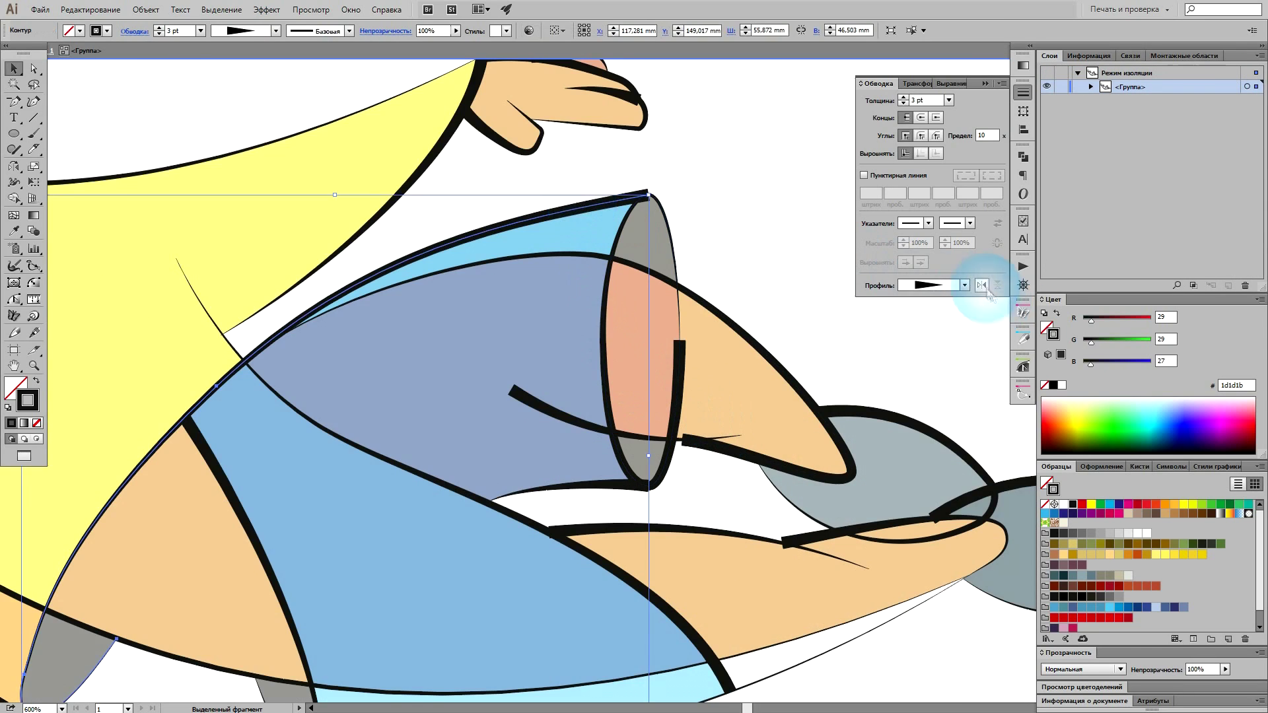
pyautogui.scroll(-2, 740, 589)
pyautogui.scroll(2, 709, 418)
pyautogui.click(604, 388)
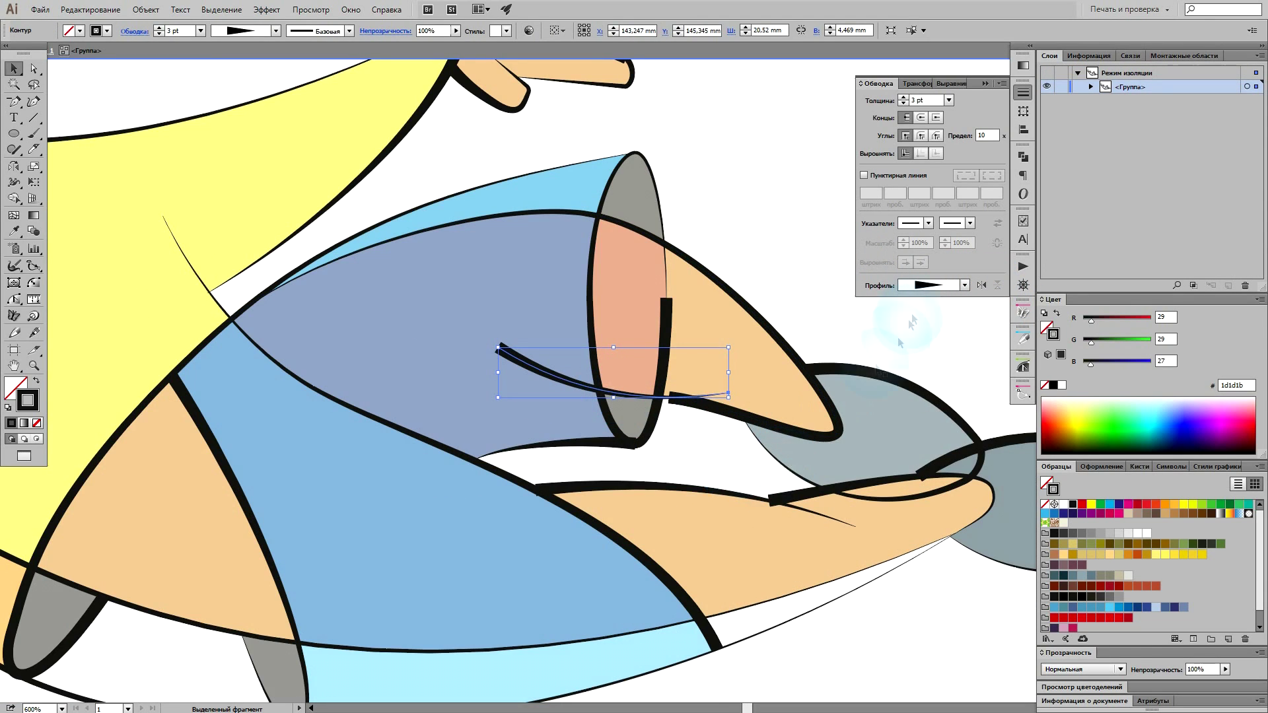
pyautogui.click(645, 430)
pyautogui.click(964, 285)
pyautogui.click(934, 330)
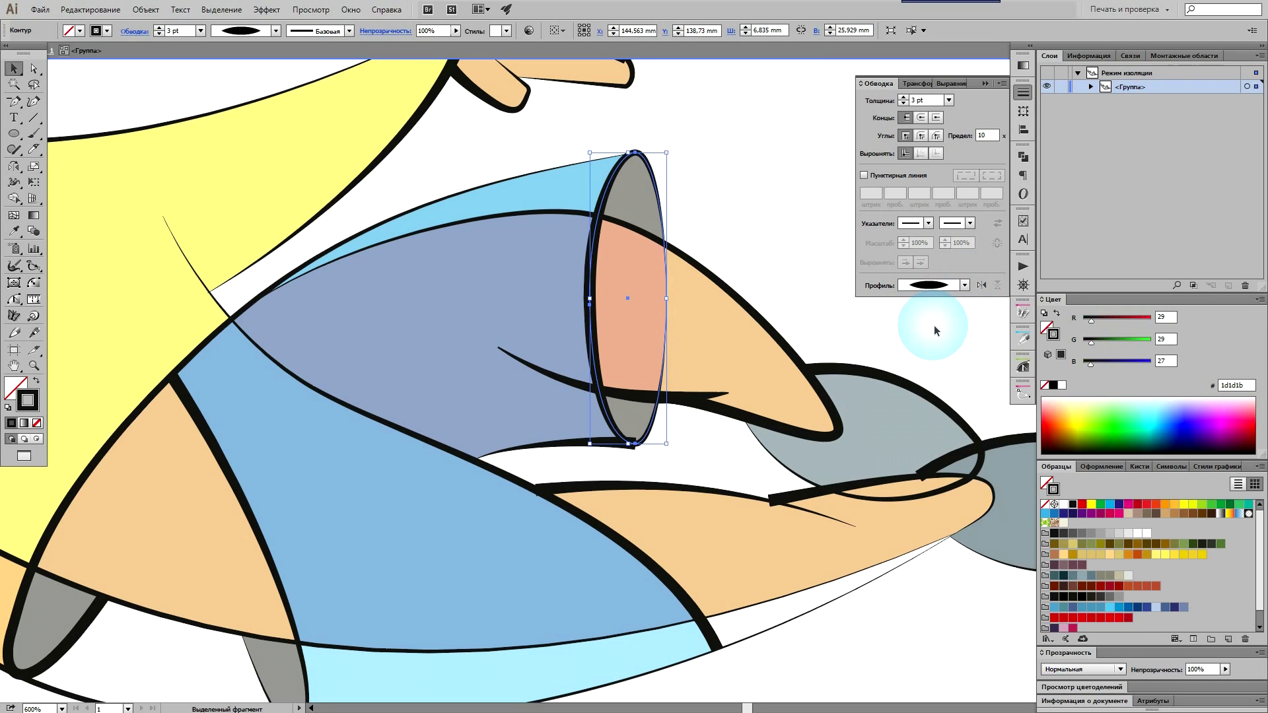
pyautogui.click(699, 457)
# Flip the shoe curve's width taper and exit isolation mode
pyautogui.scroll(-1, 707, 438)
pyautogui.hscroll(3, 748, 427)
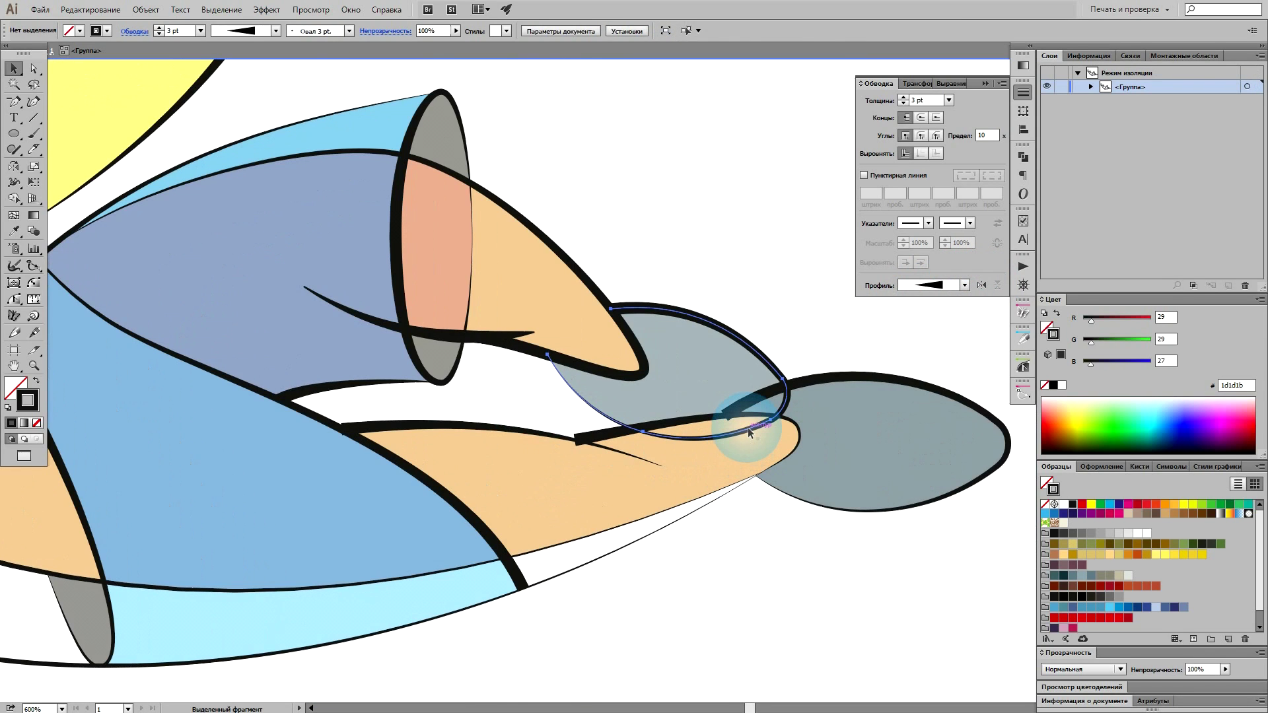
pyautogui.click(981, 286)
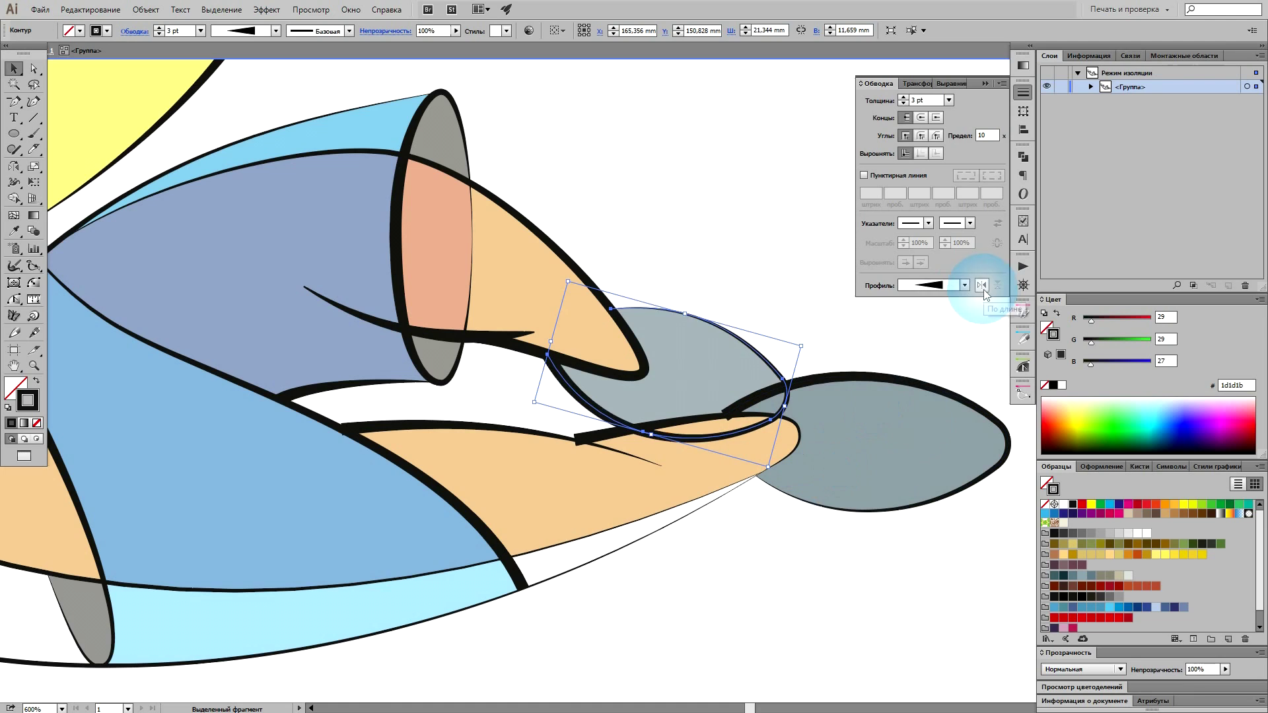
pyautogui.click(802, 579)
pyautogui.click(621, 458)
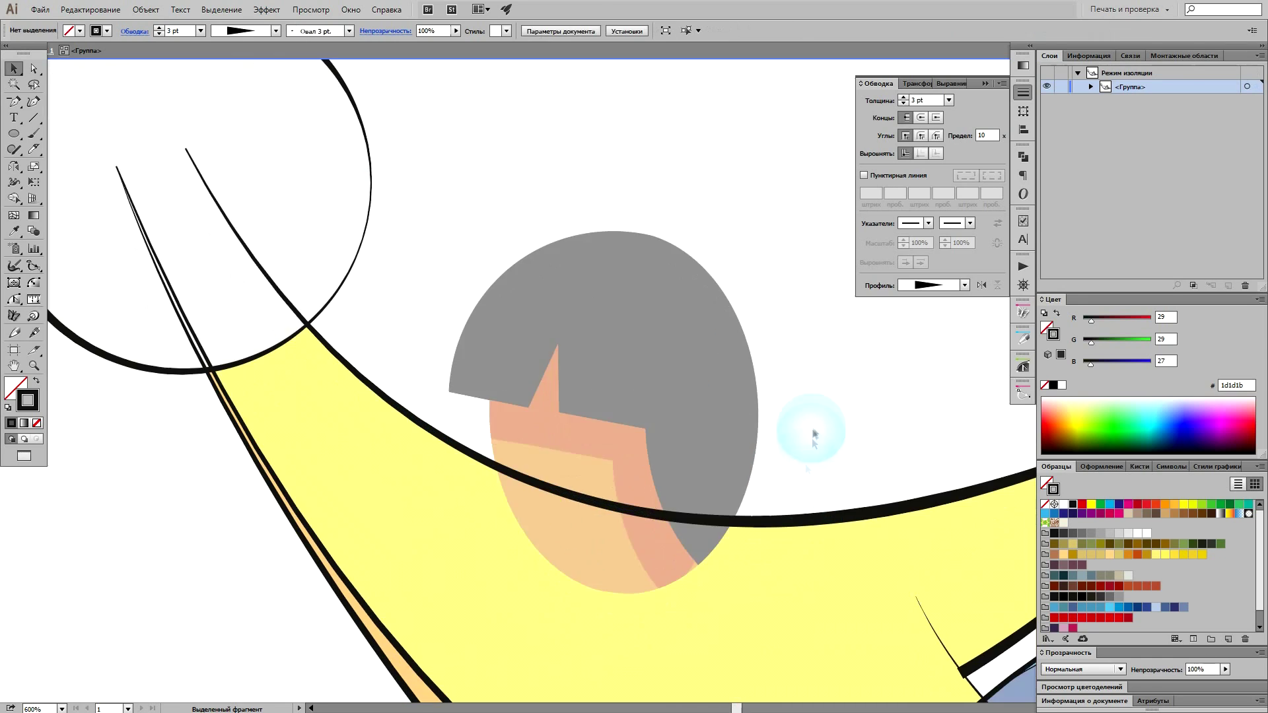
pyautogui.doubleClick(814, 436)
# Copy the black outline style onto the hair and recolour the legs warm orange-tan
pyautogui.press('i')
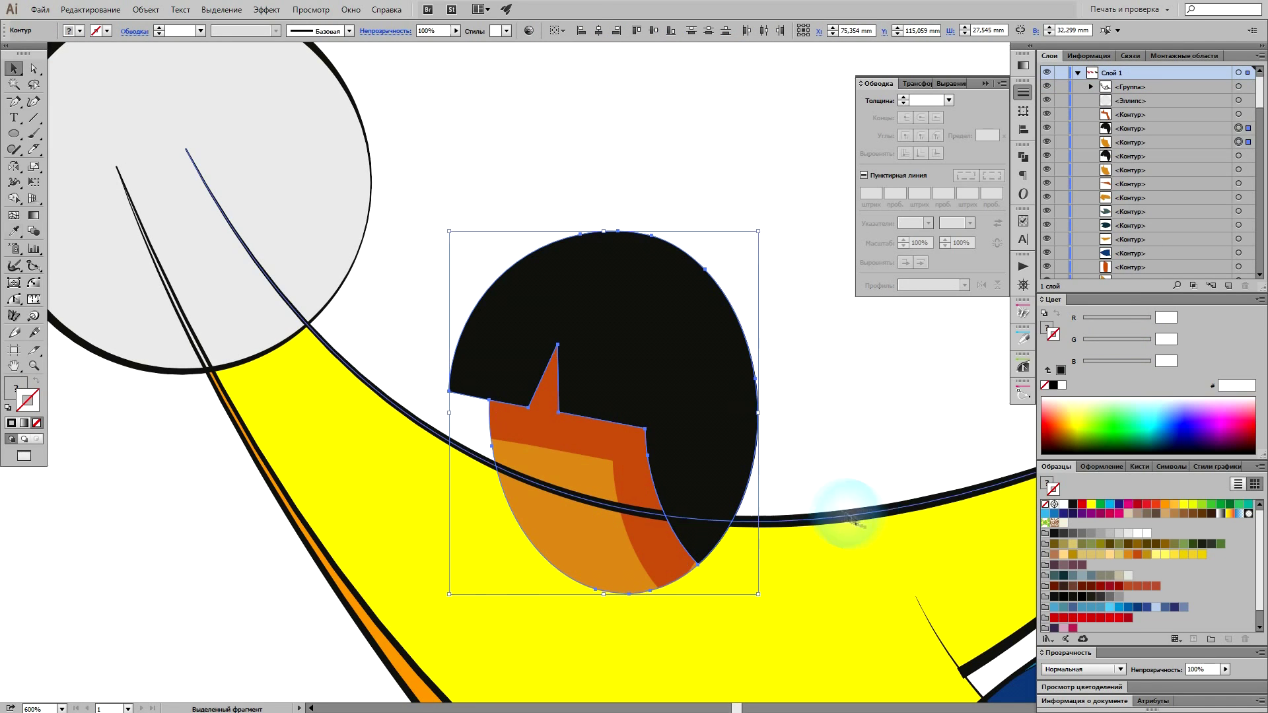
pyautogui.click(842, 518)
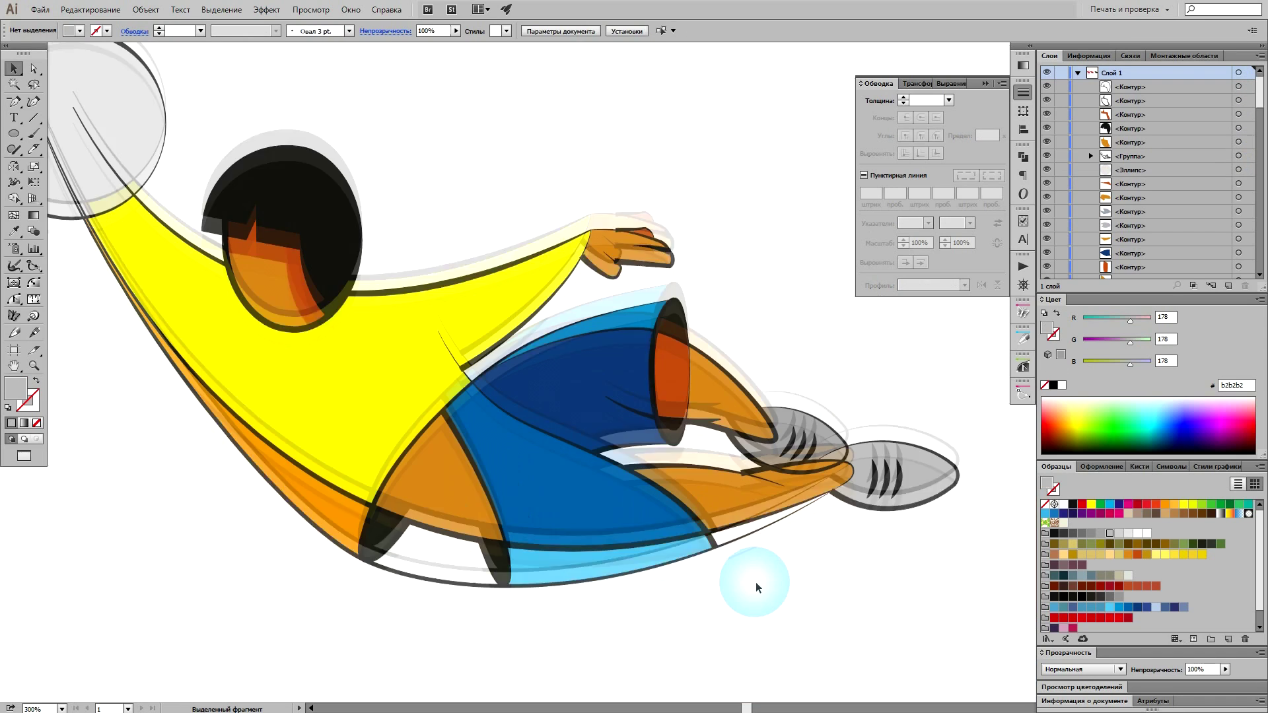
pyautogui.click(1106, 342)
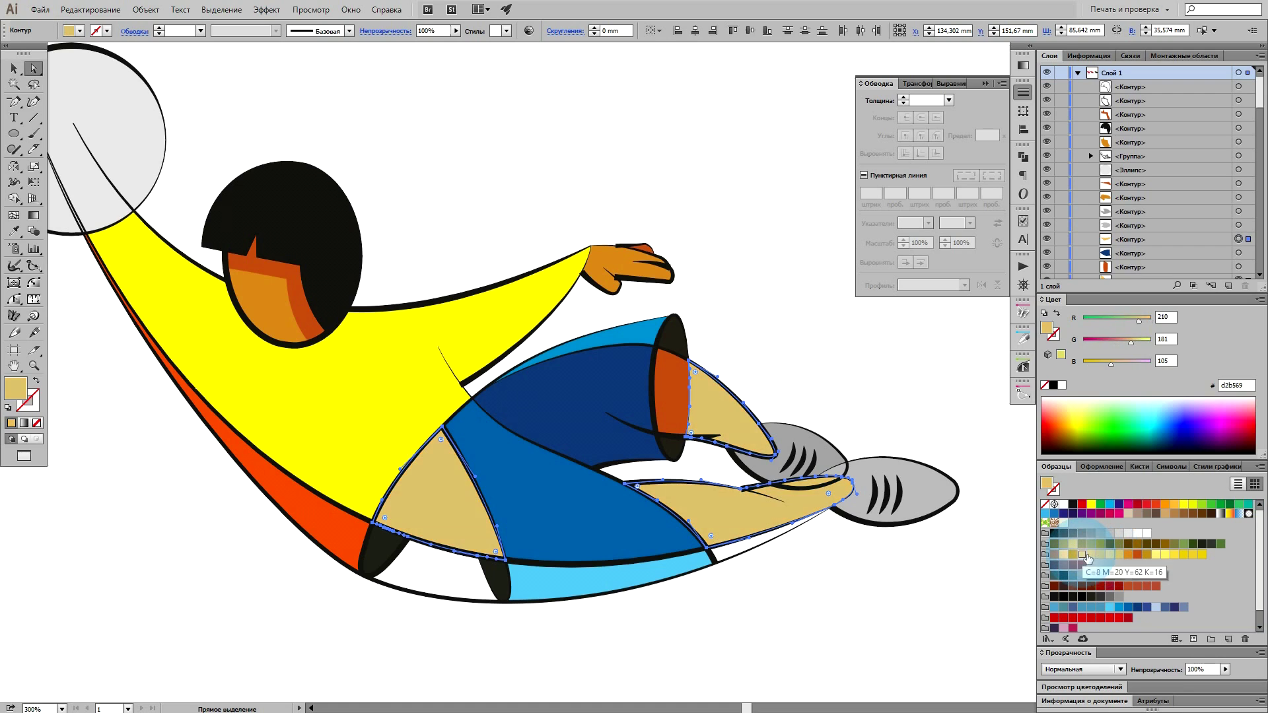
pyautogui.moveTo(1111, 380); pyautogui.dragTo(1119, 342)
pyautogui.moveTo(1118, 362); pyautogui.dragTo(1108, 363)
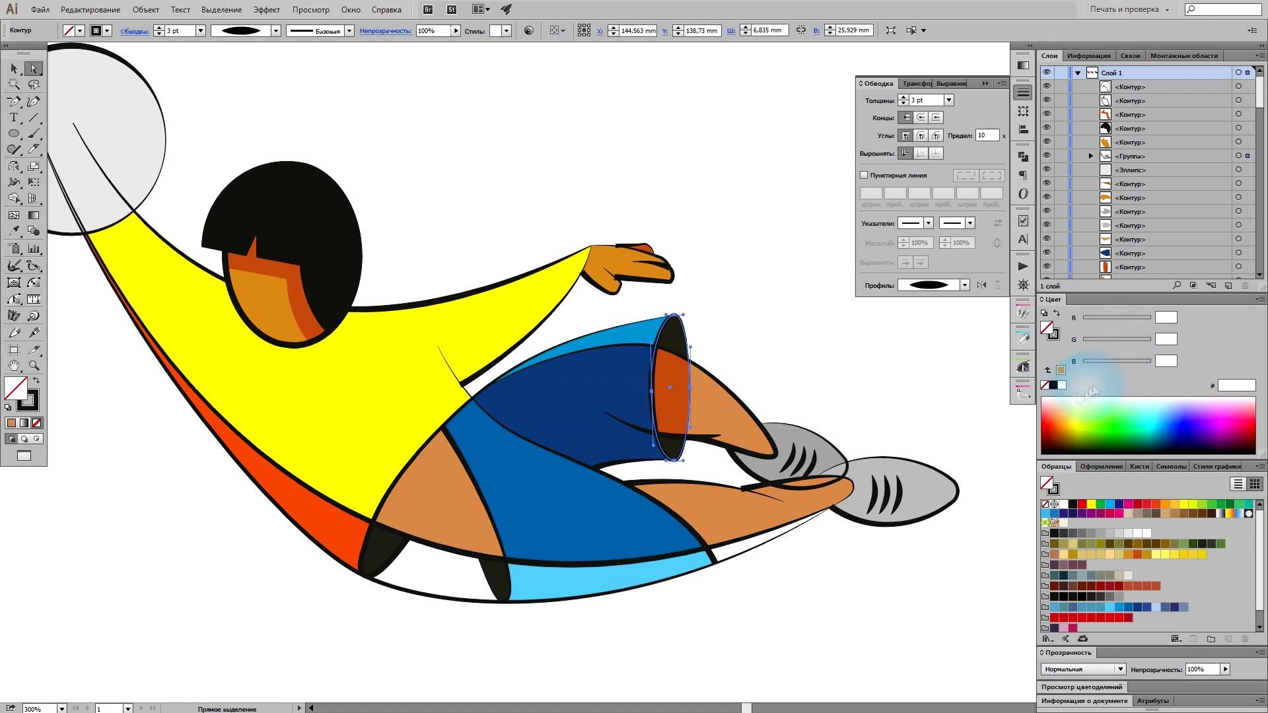
pyautogui.click(860, 617)
# Enter the outline group and direct-select an anchor at an outline joint
pyautogui.scroll(1, 860, 617)
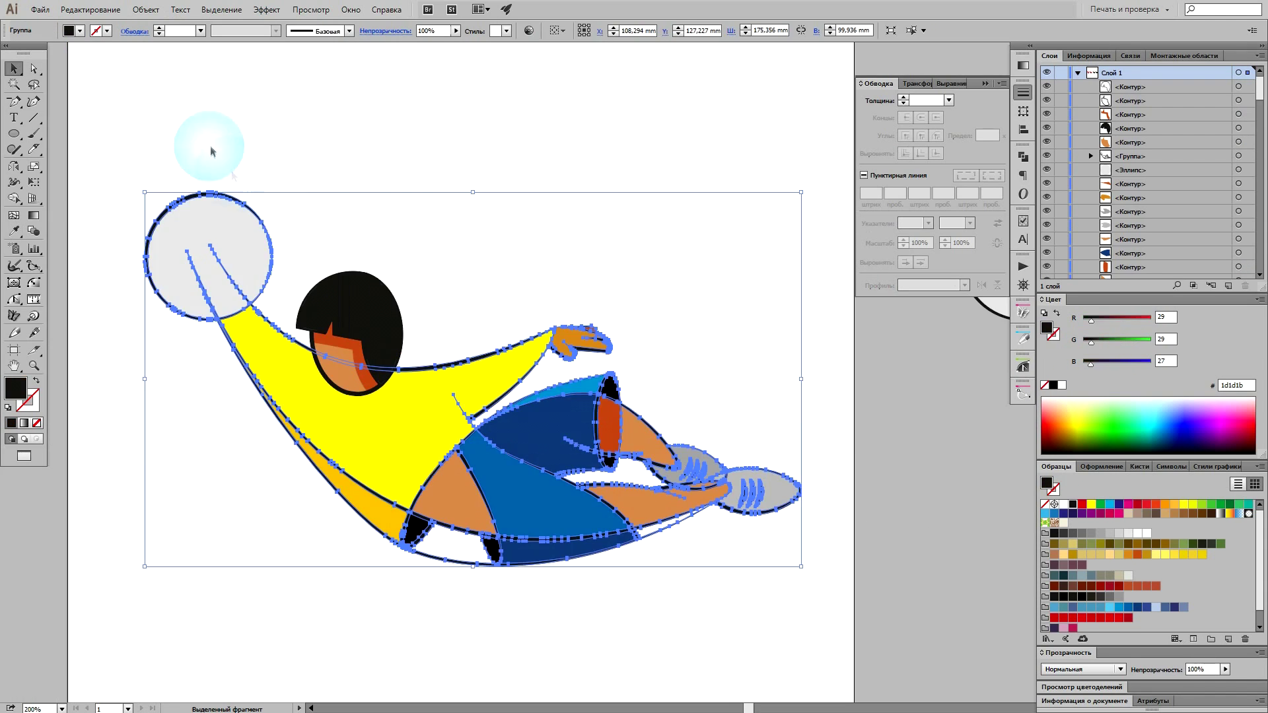
pyautogui.doubleClick(839, 439)
pyautogui.scroll(8, 839, 439)
pyautogui.press('a')
pyautogui.click(560, 490)
# Pull the outline's corner anchor down-right to tidy the joint
pyautogui.scroll(-4, 563, 494)
pyautogui.scroll(5, 793, 508)
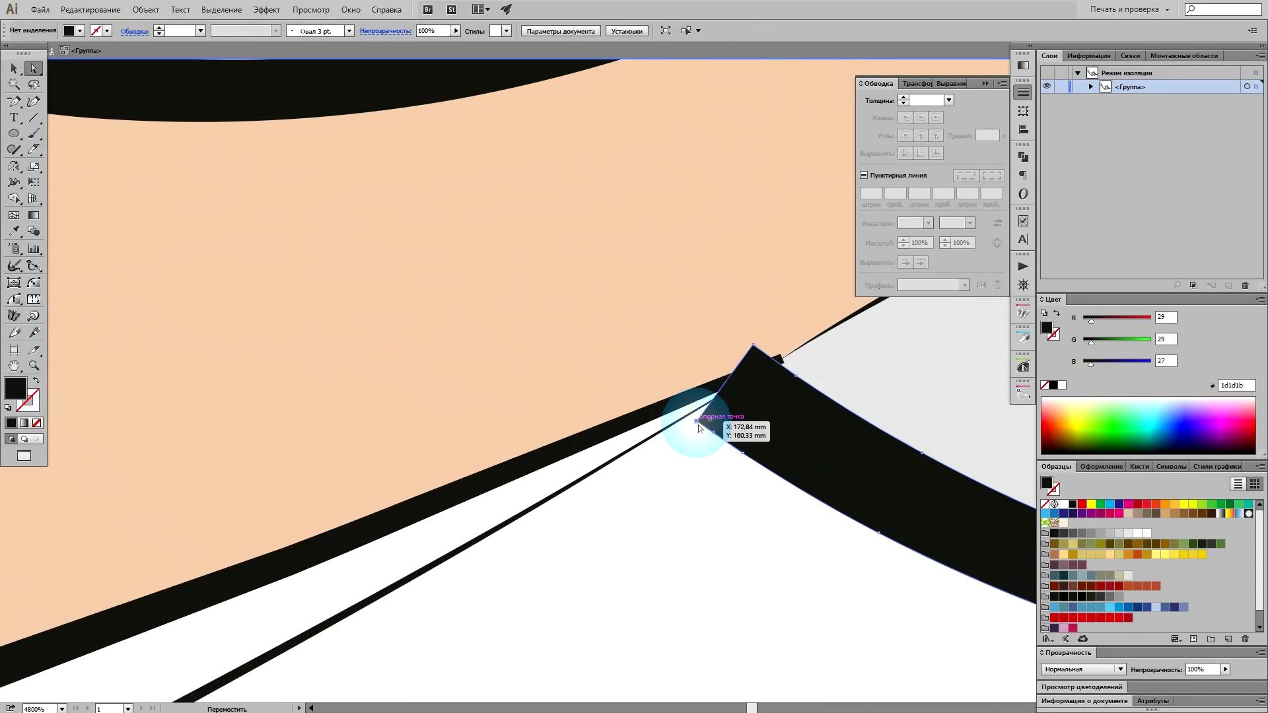
pyautogui.click(754, 347)
pyautogui.moveTo(754, 346); pyautogui.dragTo(806, 397)
pyautogui.click(718, 473)
pyautogui.scroll(-5, 720, 476)
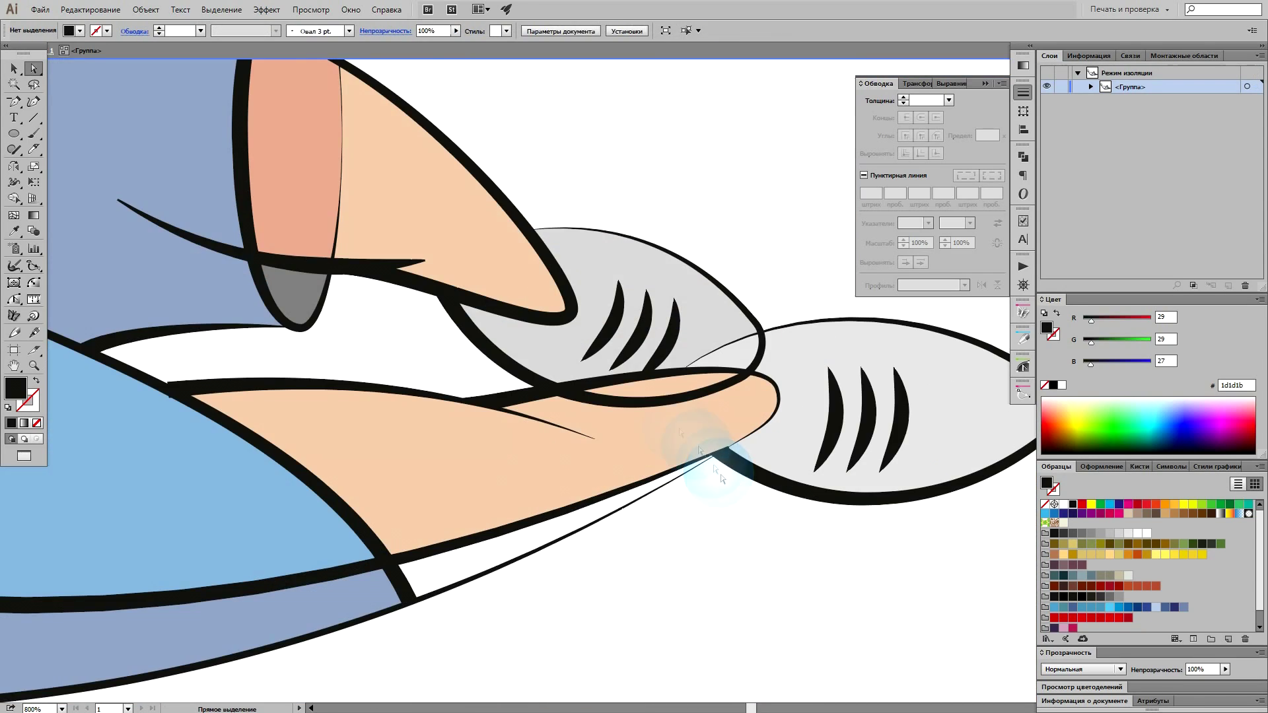
pyautogui.scroll(1, 512, 370)
# Select an anchor on the black stroke, cut through the bottom outline path, and exit isolation
pyautogui.click(34, 68)
pyautogui.scroll(1, 680, 423)
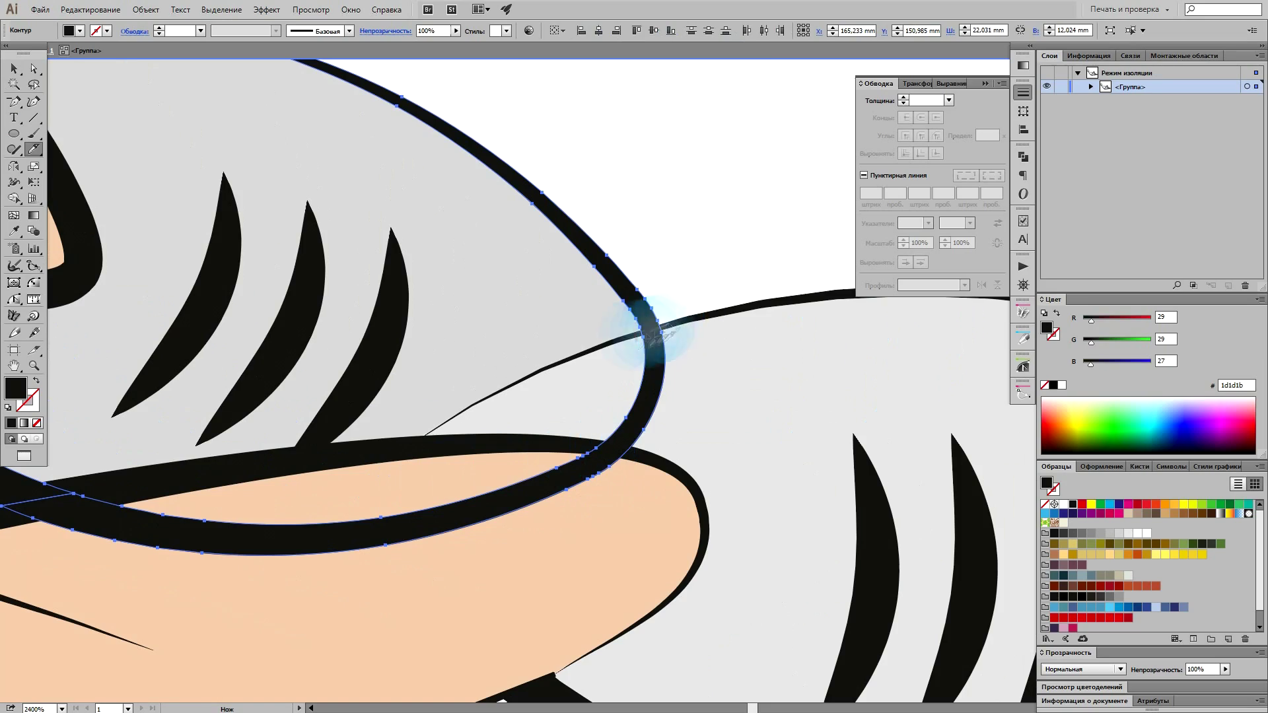
pyautogui.scroll(1, 660, 370)
pyautogui.scroll(-3, 648, 394)
pyautogui.scroll(1, 342, 238)
pyautogui.scroll(1, 648, 473)
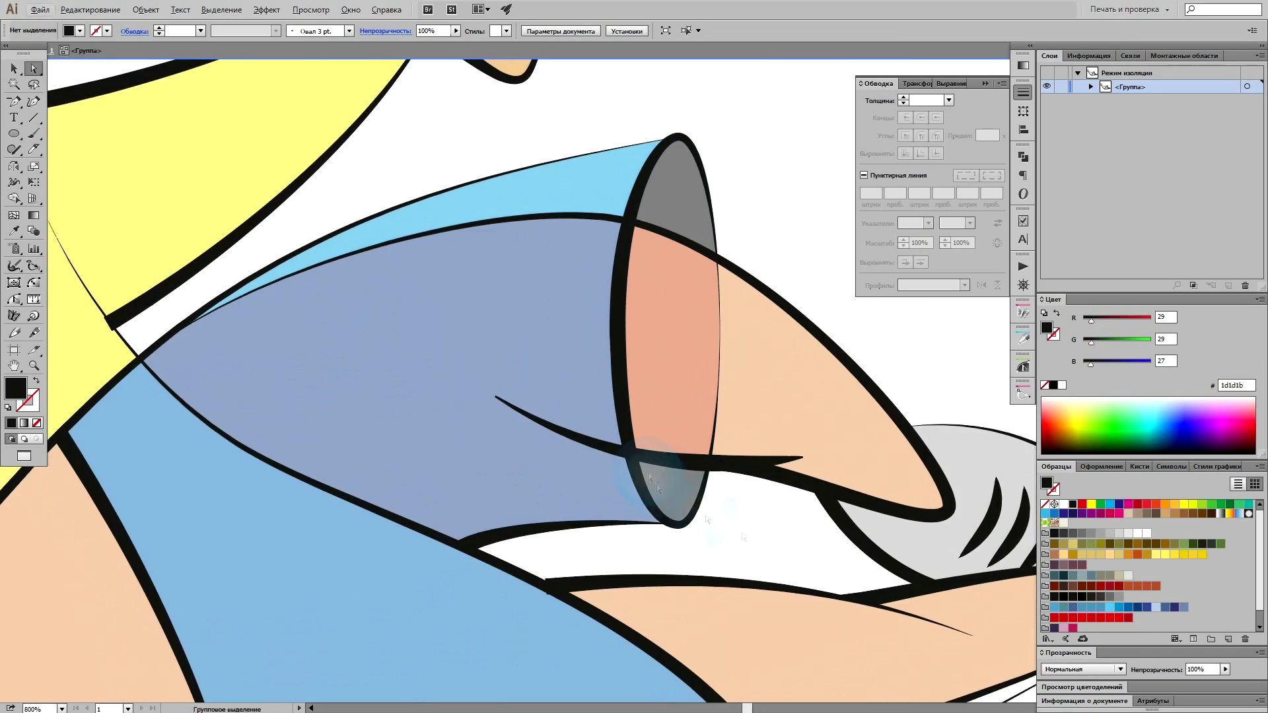
pyautogui.scroll(3, 775, 561)
pyautogui.click(600, 498)
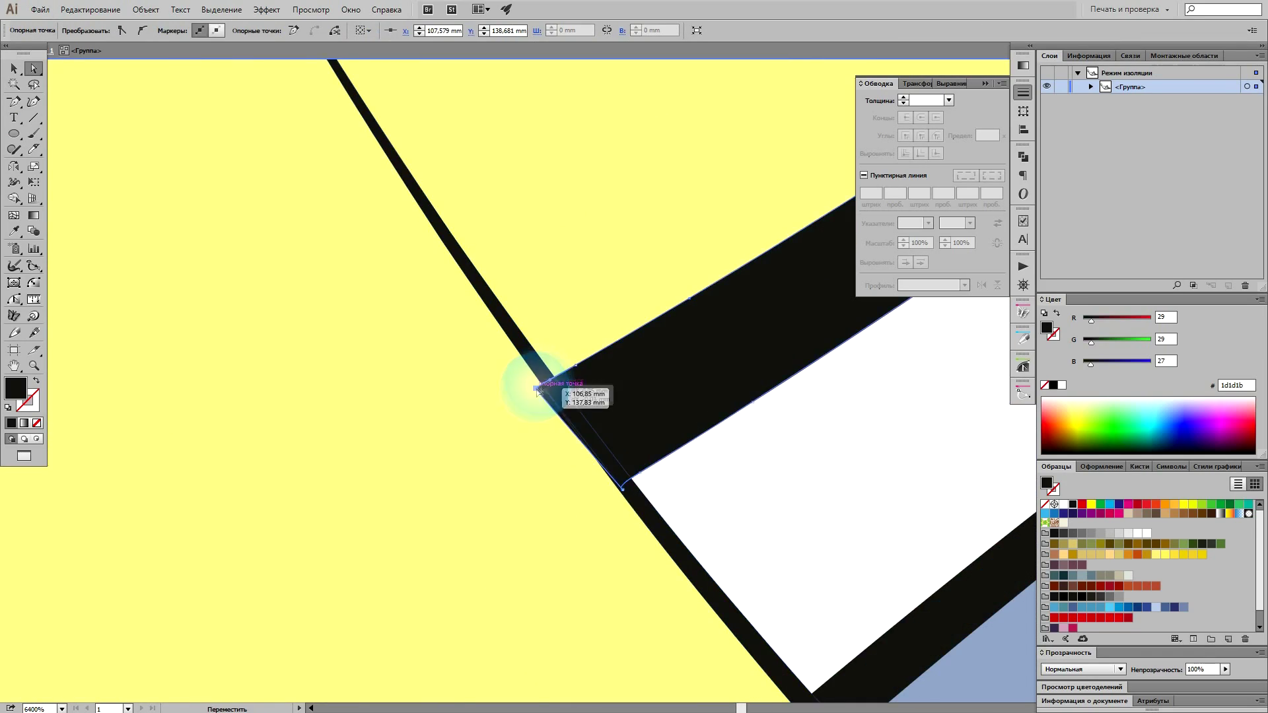
pyautogui.scroll(-5, 536, 392)
pyautogui.press('v')
pyautogui.click(524, 546)
pyautogui.scroll(3, 524, 546)
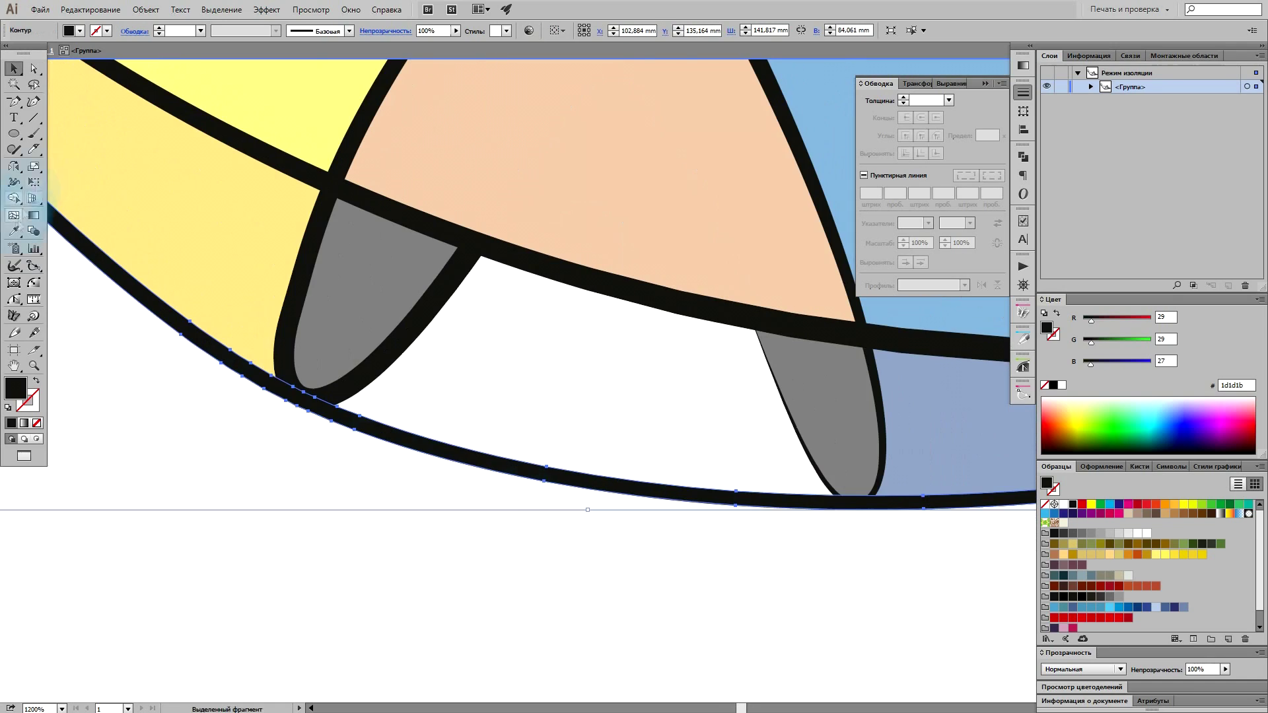
pyautogui.moveTo(864, 518); pyautogui.dragTo(737, 505)
pyautogui.press('v')
pyautogui.scroll(-5, 737, 504)
pyautogui.doubleClick(800, 581)
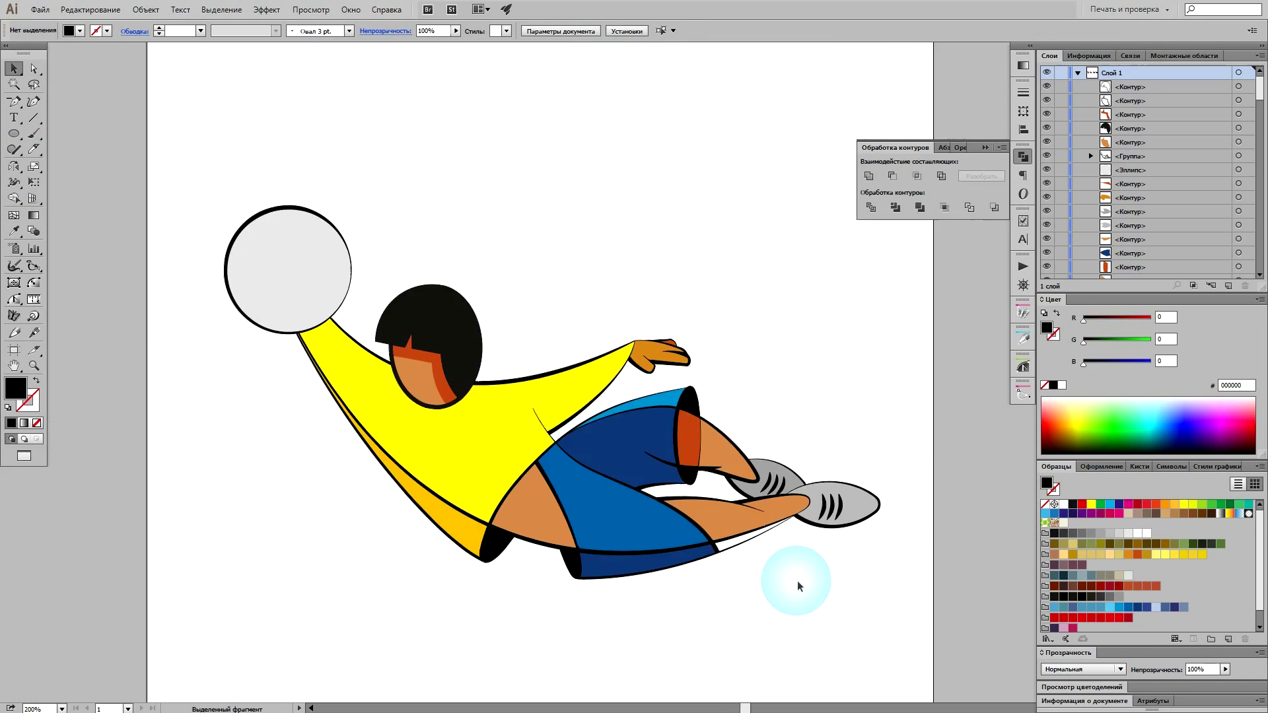
# Slice the orange lower leg with the Knife and colour the new piece red-orange as shadow
pyautogui.scroll(3, 616, 416)
pyautogui.click(616, 416)
pyautogui.moveTo(616, 416); pyautogui.dragTo(654, 450)
pyautogui.press('k')
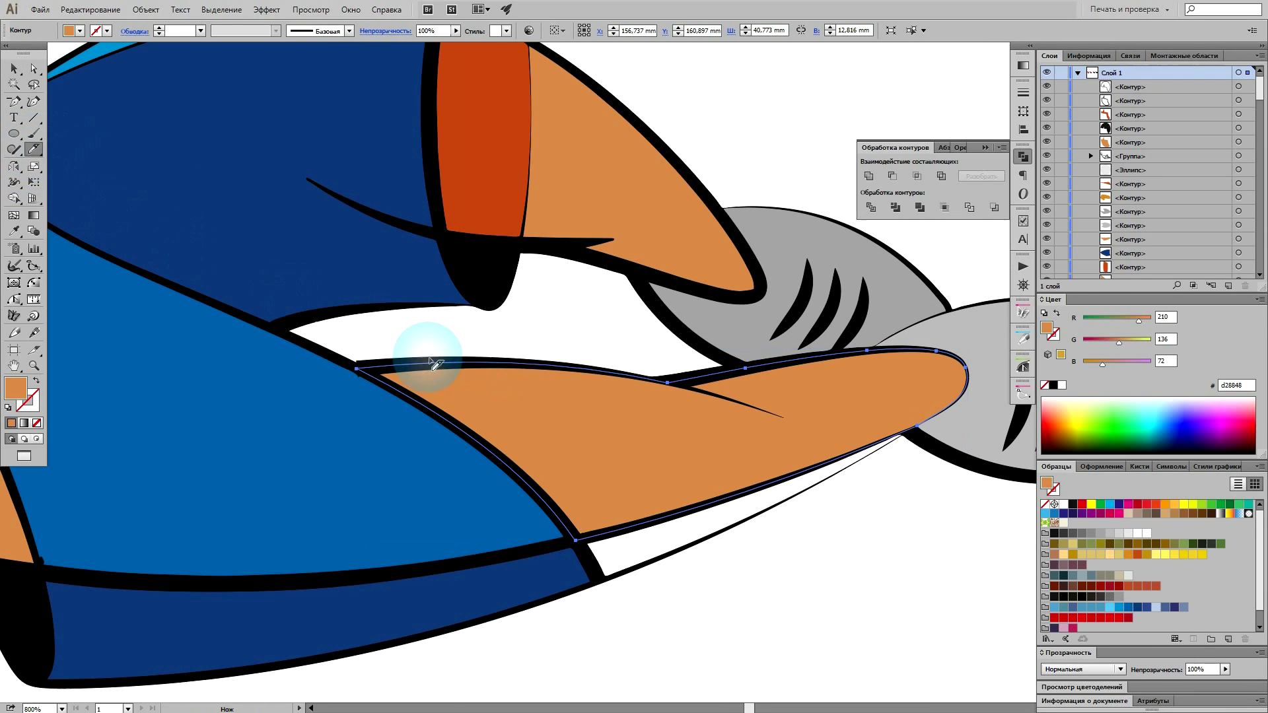
pyautogui.moveTo(423, 363); pyautogui.dragTo(852, 581)
pyautogui.press('v')
pyautogui.click(595, 452)
pyautogui.press('i')
pyautogui.click(495, 191)
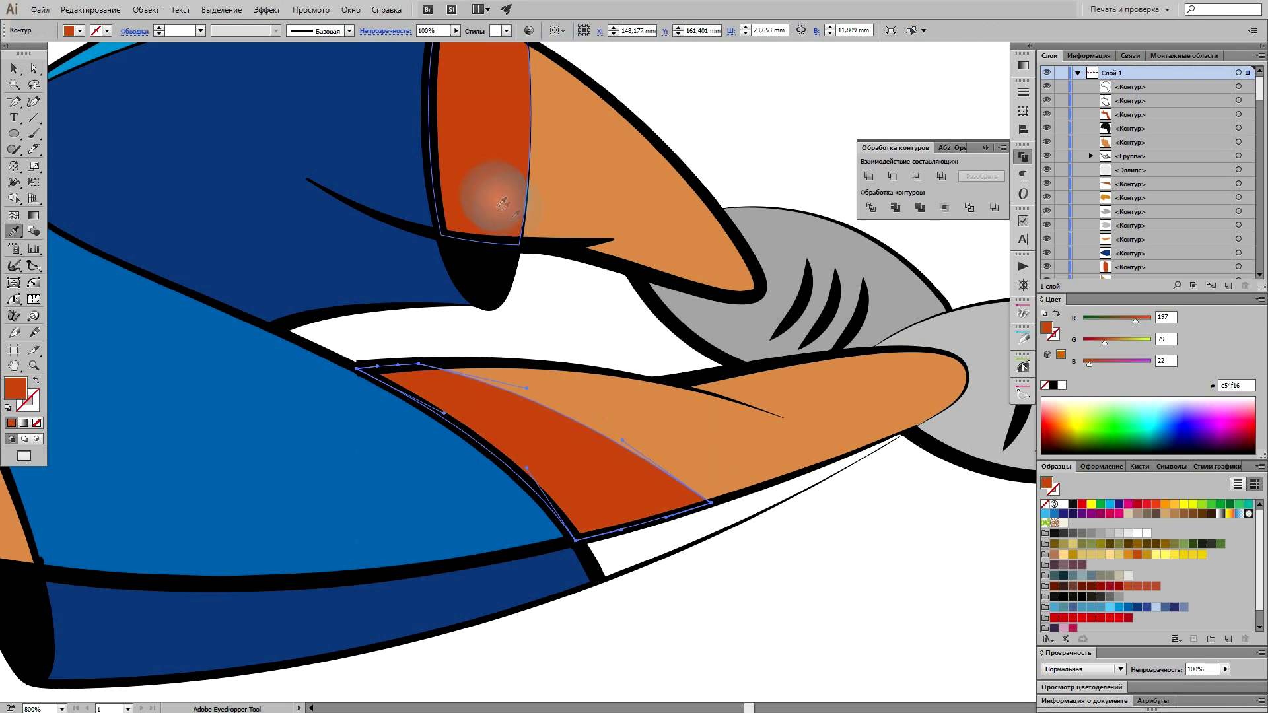
# Draw a light-grey circle above the figure with the Ellipse tool
pyautogui.scroll(-2, 859, 574)
pyautogui.scroll(-3, 859, 575)
pyautogui.scroll(2, 708, 232)
pyautogui.press('i')
pyautogui.click(325, 509)
pyautogui.press('l')
pyautogui.moveTo(542, 245); pyautogui.dragTo(667, 370)
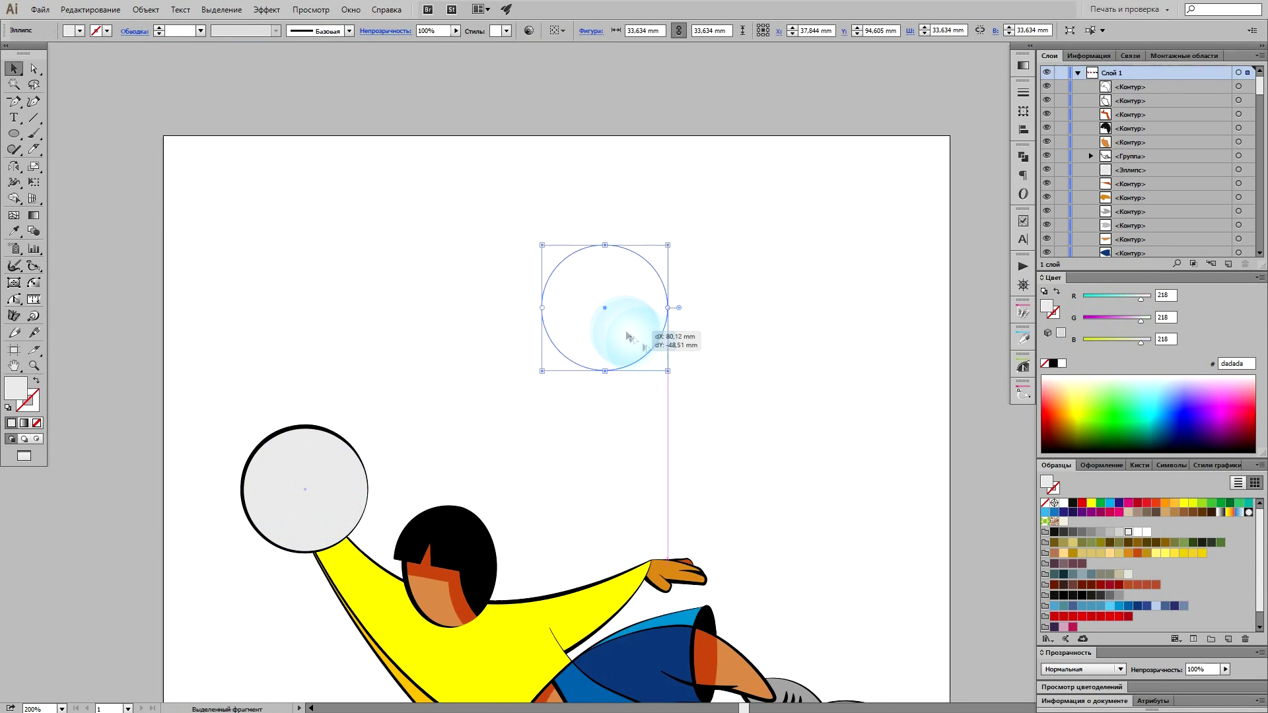
# Add a black pentagon patch to the ball so the goalkeeper reaches for a soccer ball
pyautogui.scroll(1, 643, 320)
pyautogui.scroll(2, 662, 343)
pyautogui.press('l')
pyautogui.moveTo(706, 395)
pyautogui.mouseDown()
pyautogui.moveTo(892, 383)
pyautogui.moveTo(433, 344)
pyautogui.mouseUp()
pyautogui.press('v')
pyautogui.hscroll(3, 492, 486)
pyautogui.scroll(-2, 694, 416)
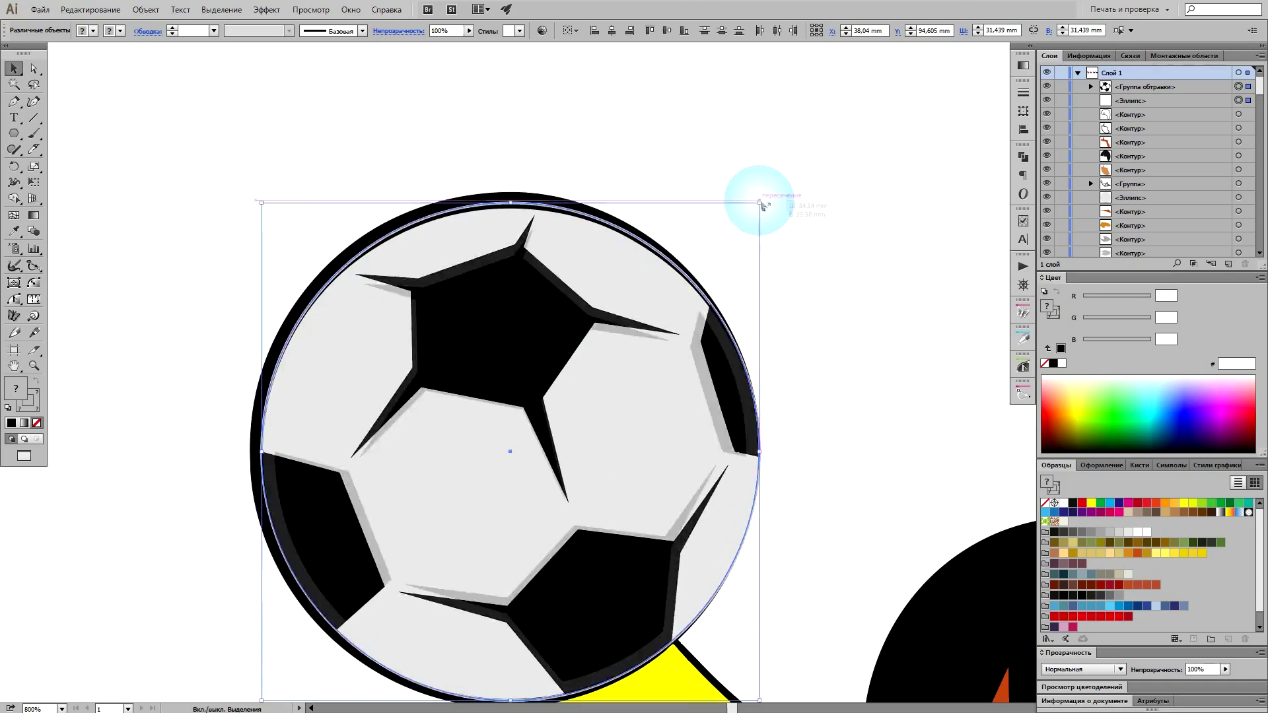
pyautogui.click(342, 644)
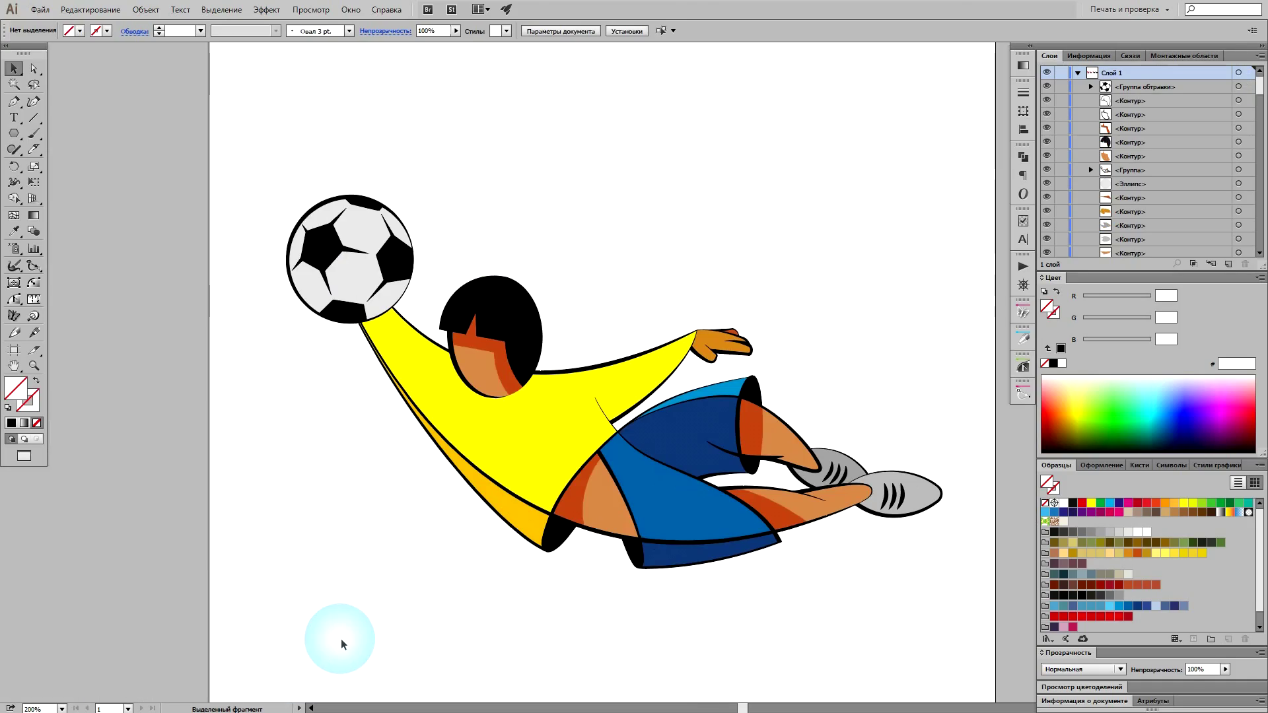